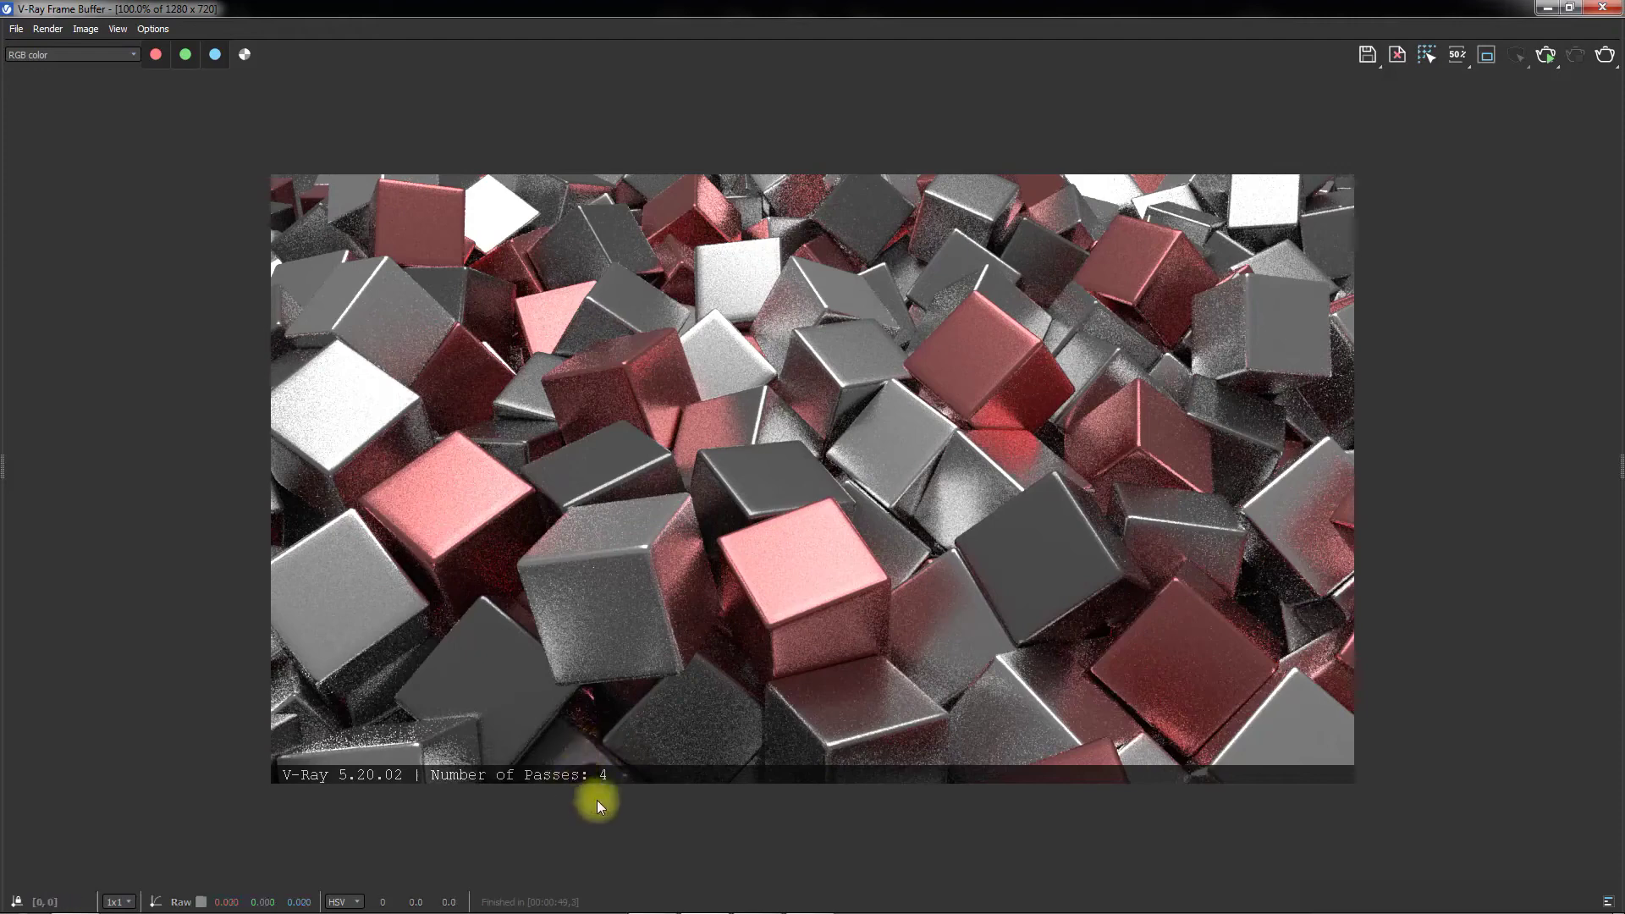
Step: Render the cube scene, then start a fresh render of it in the V-Ray frame buffer
click(1605, 55)
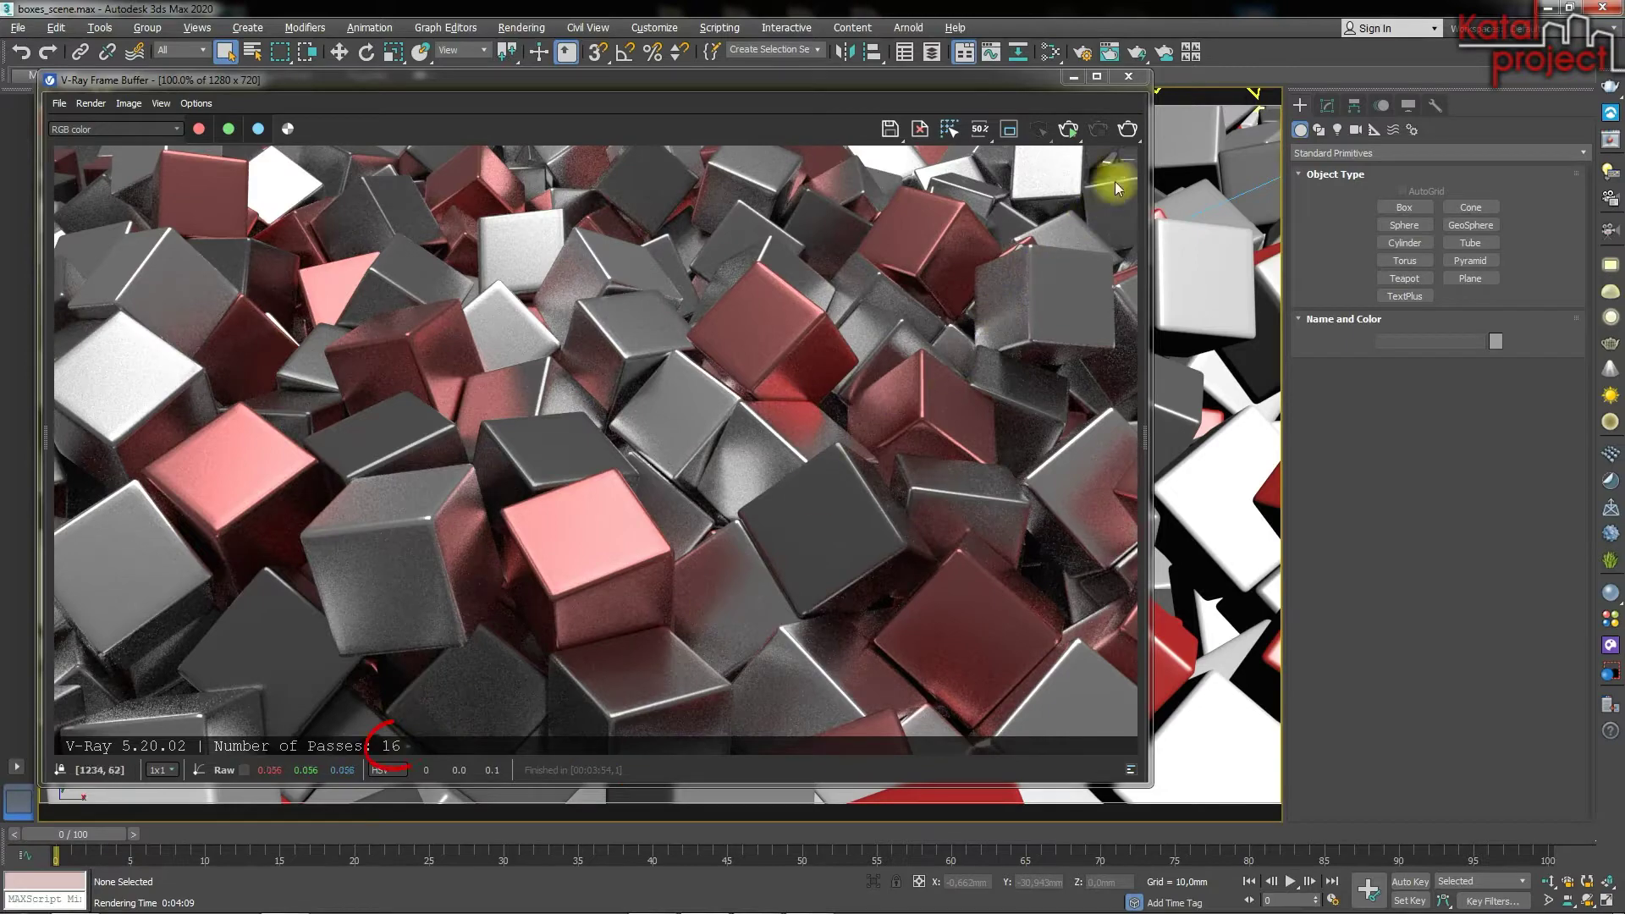
click(1133, 129)
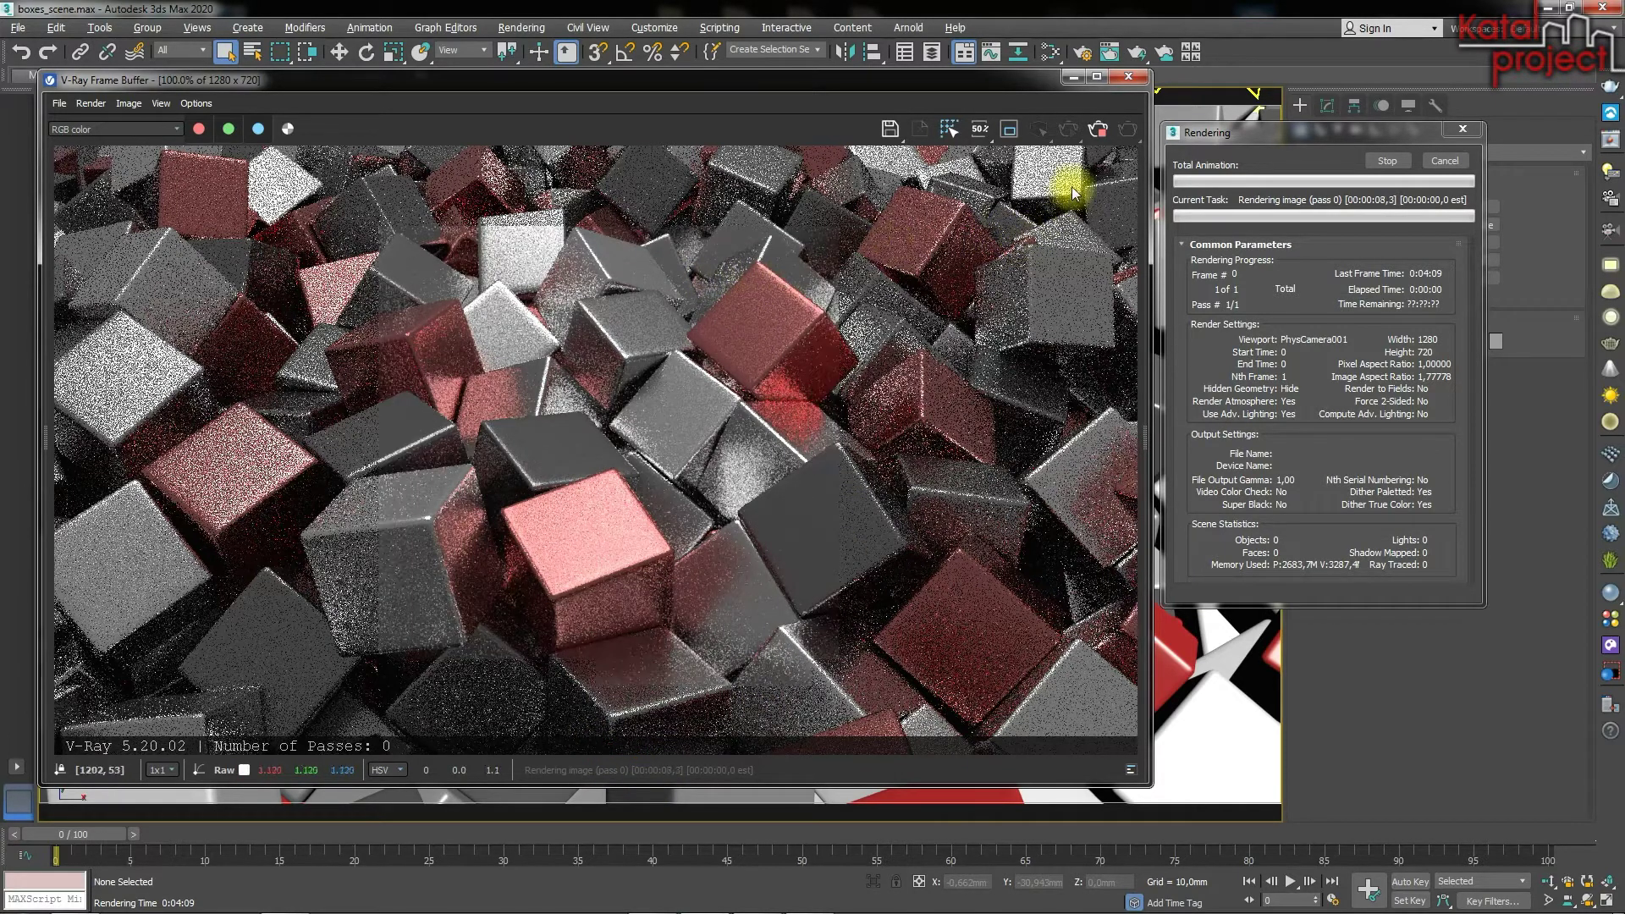
Step: Stop the running render at a noisy partial image and open the Rendering menu
click(1098, 133)
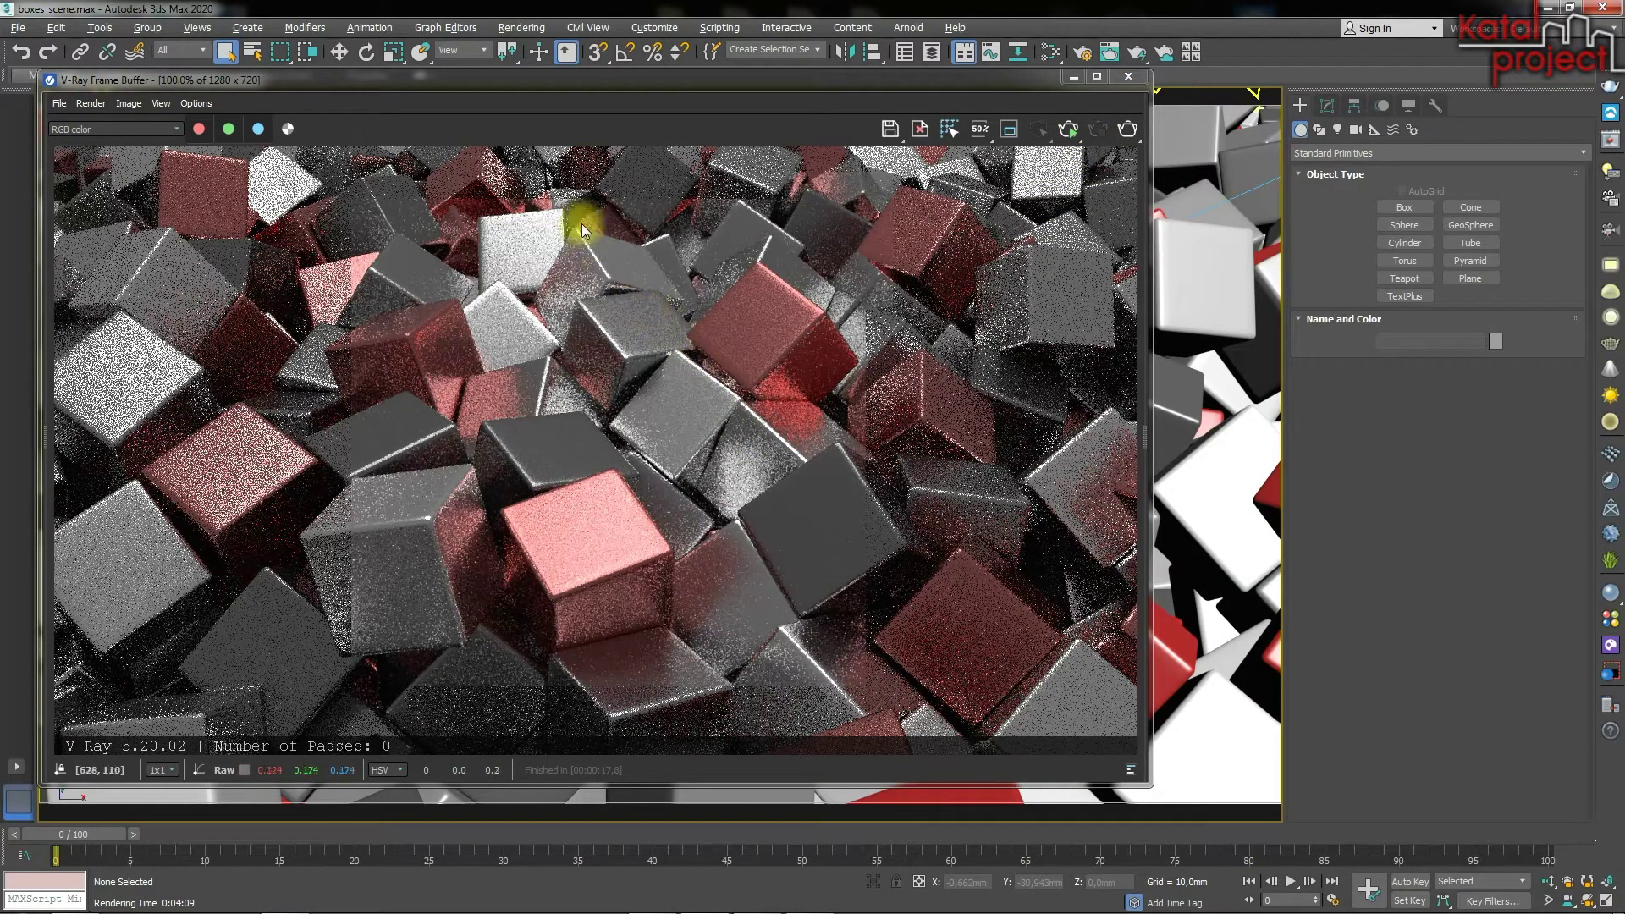
click(539, 31)
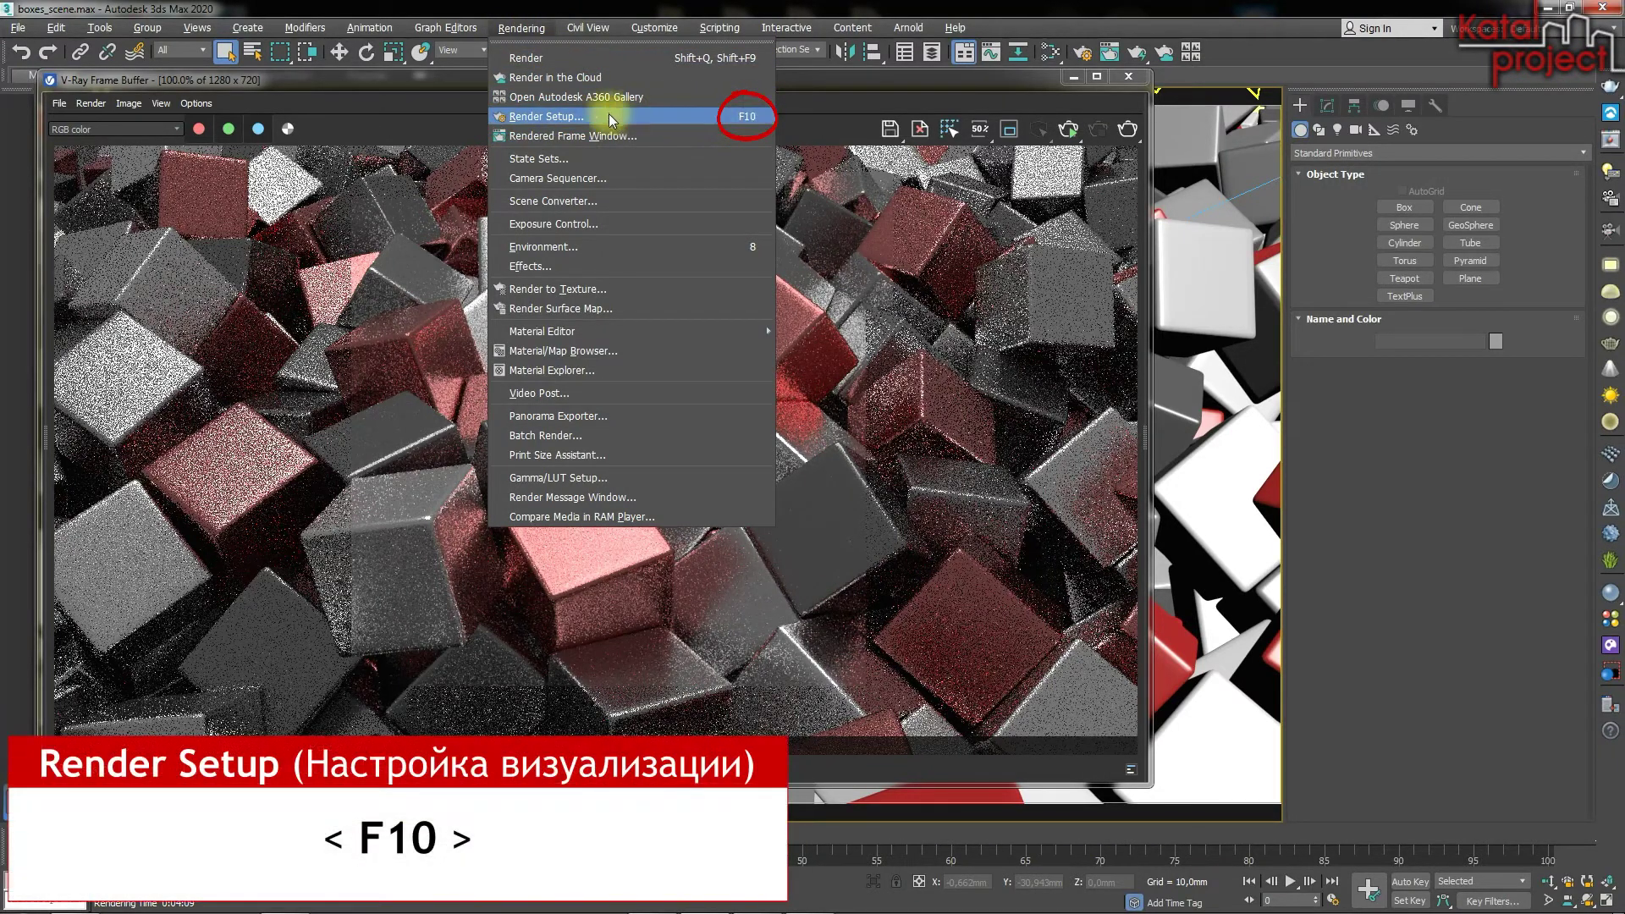
Step: Open Render Setup on the V-Ray tab with Frame buffer and Image sampler rollouts expanded
click(596, 119)
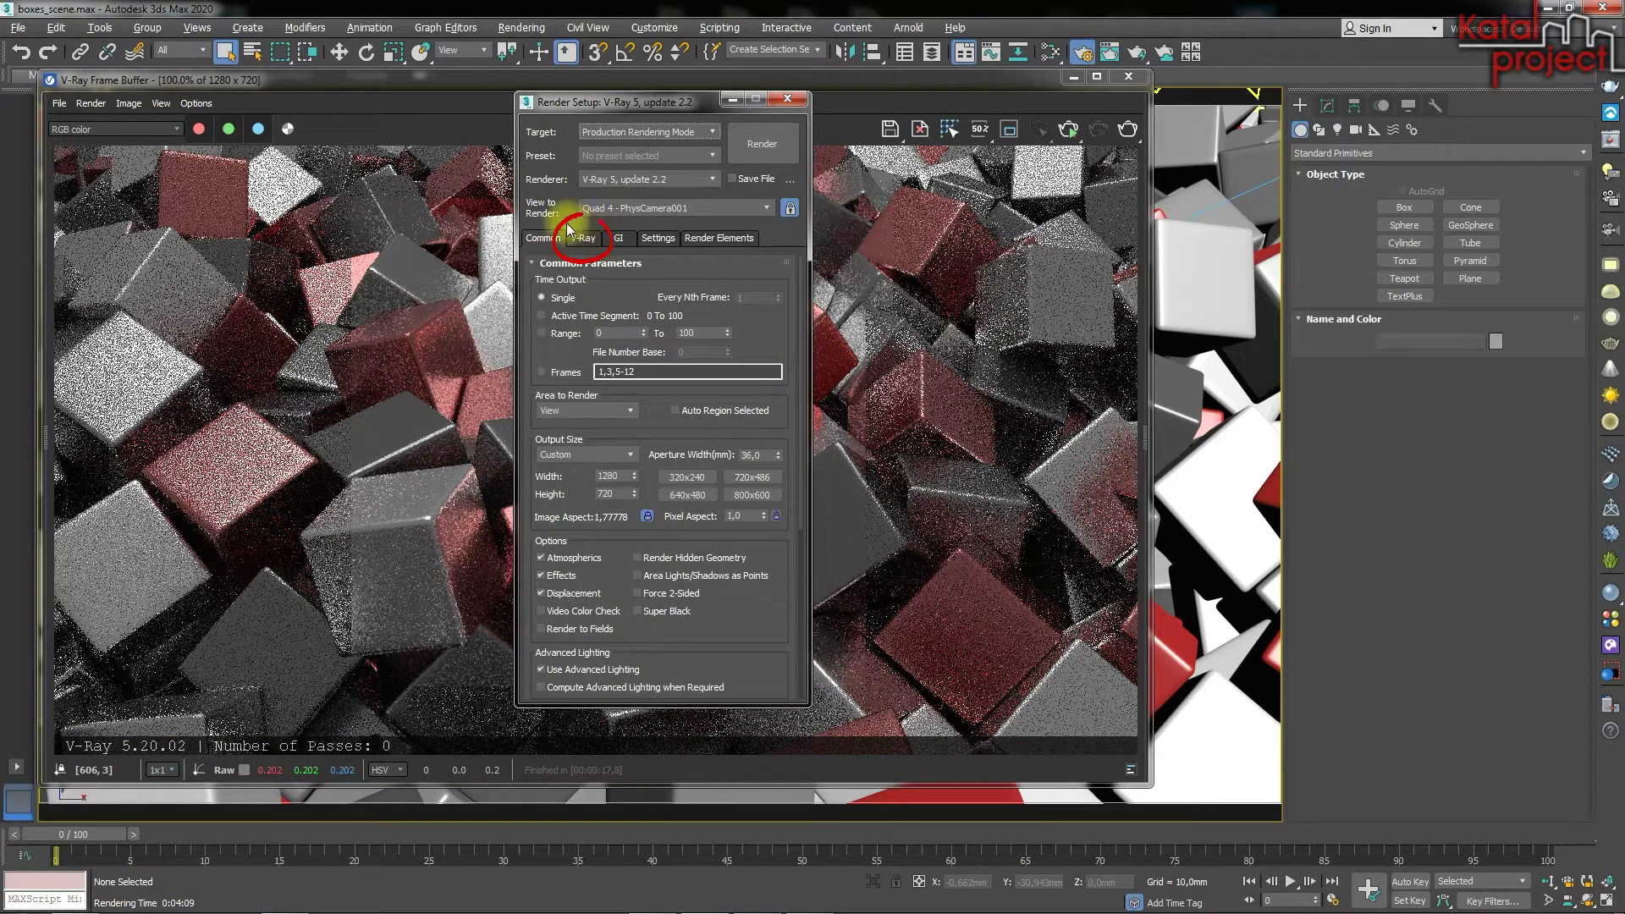
click(582, 241)
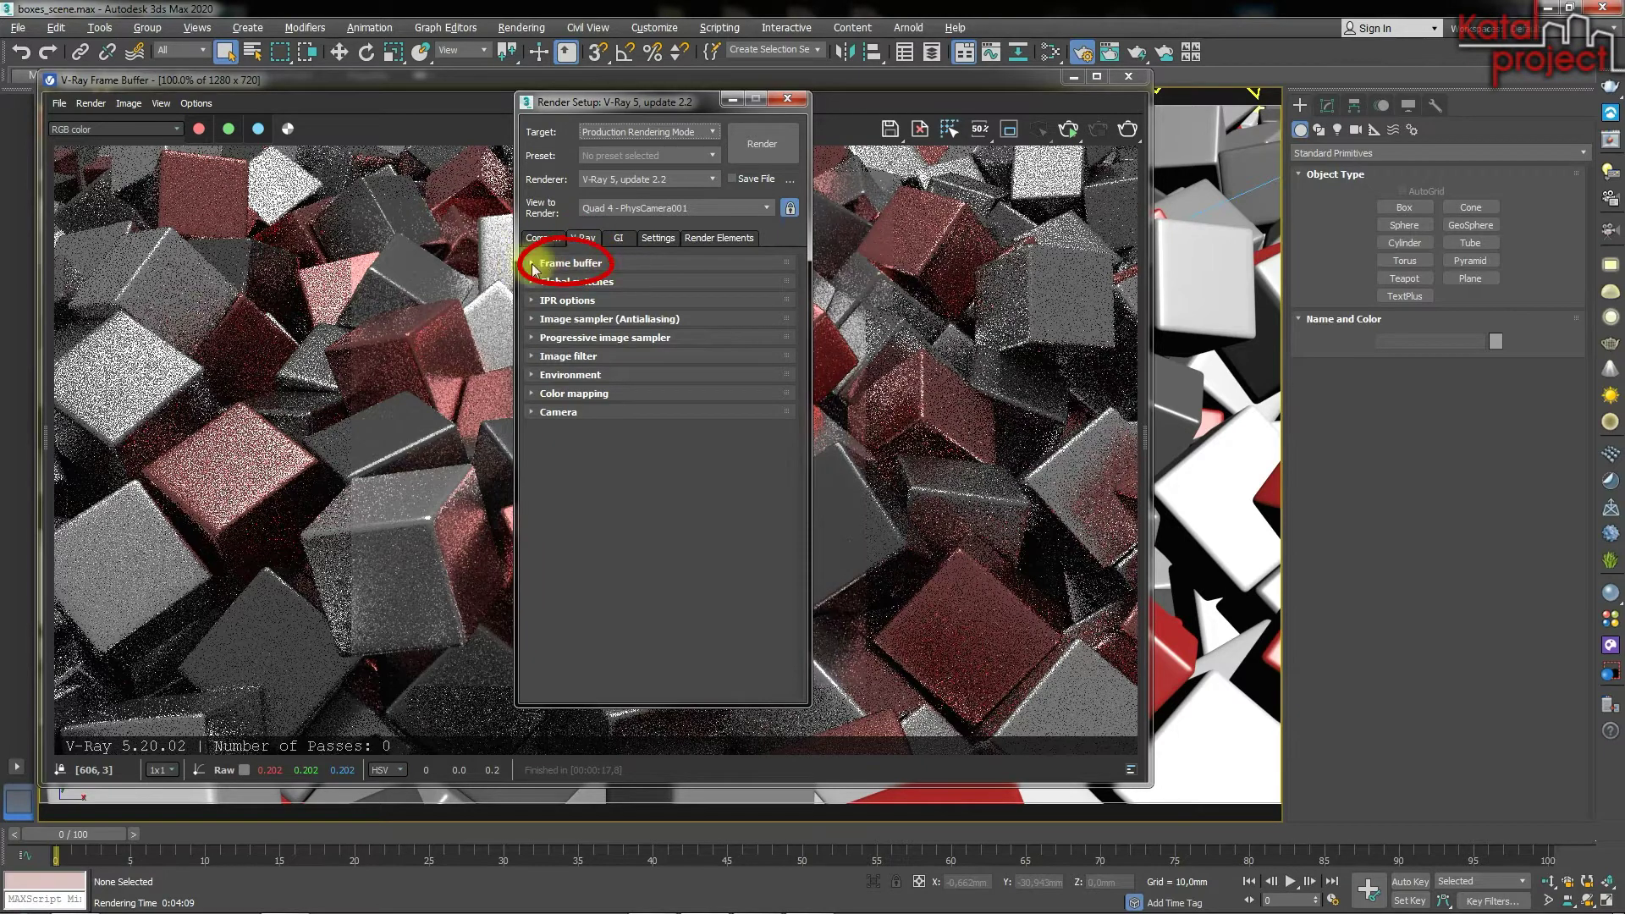
click(606, 269)
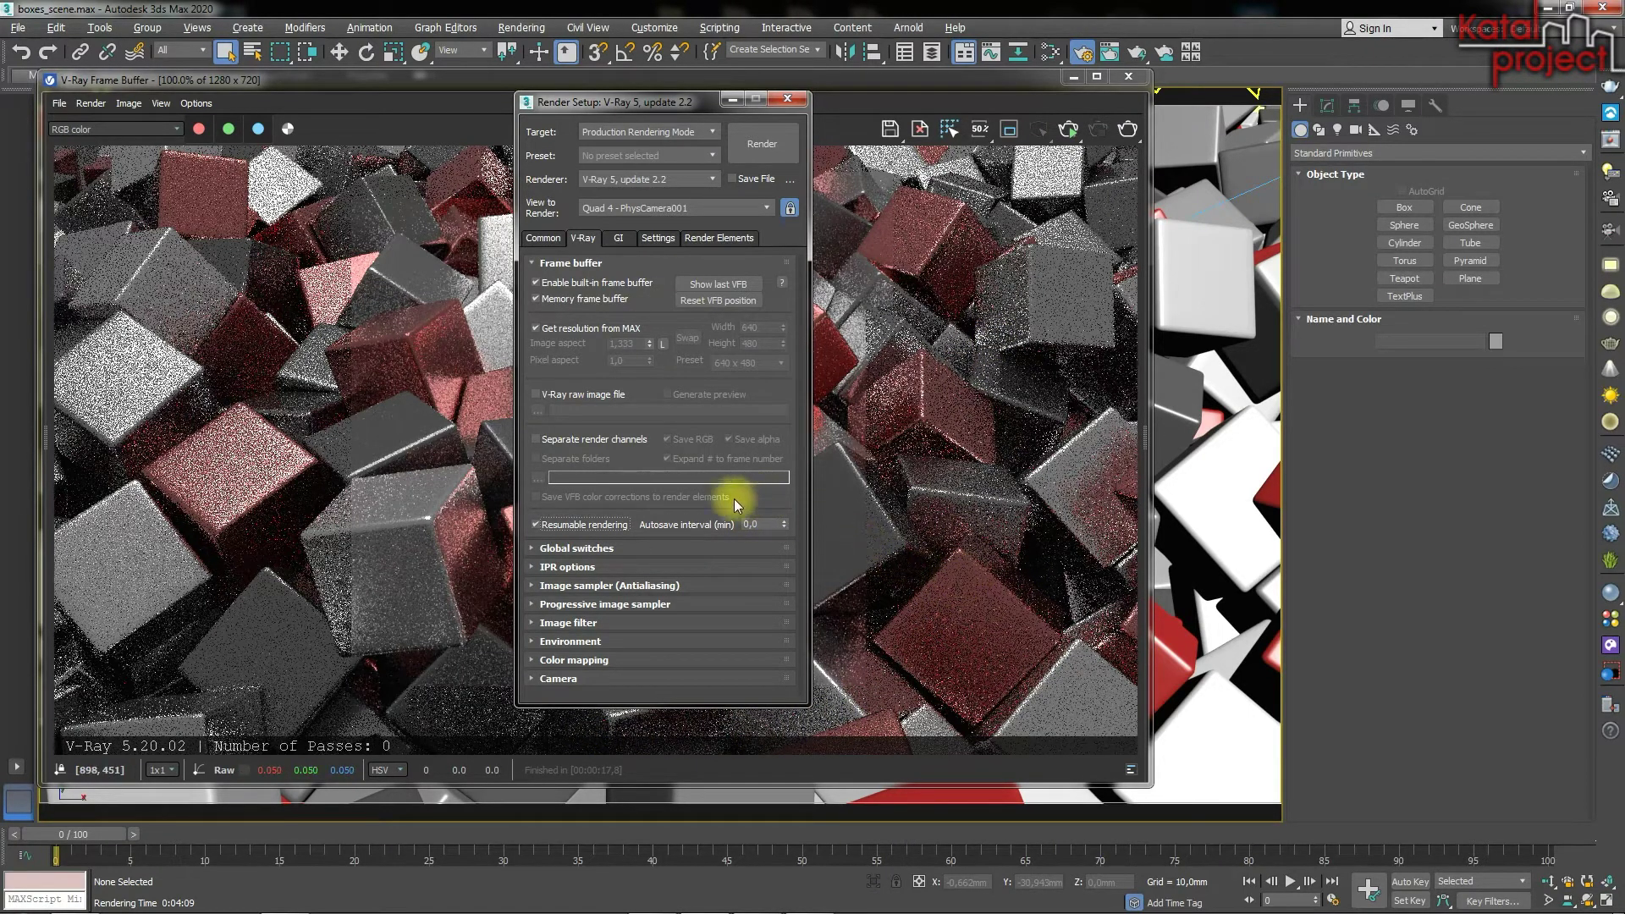
click(539, 586)
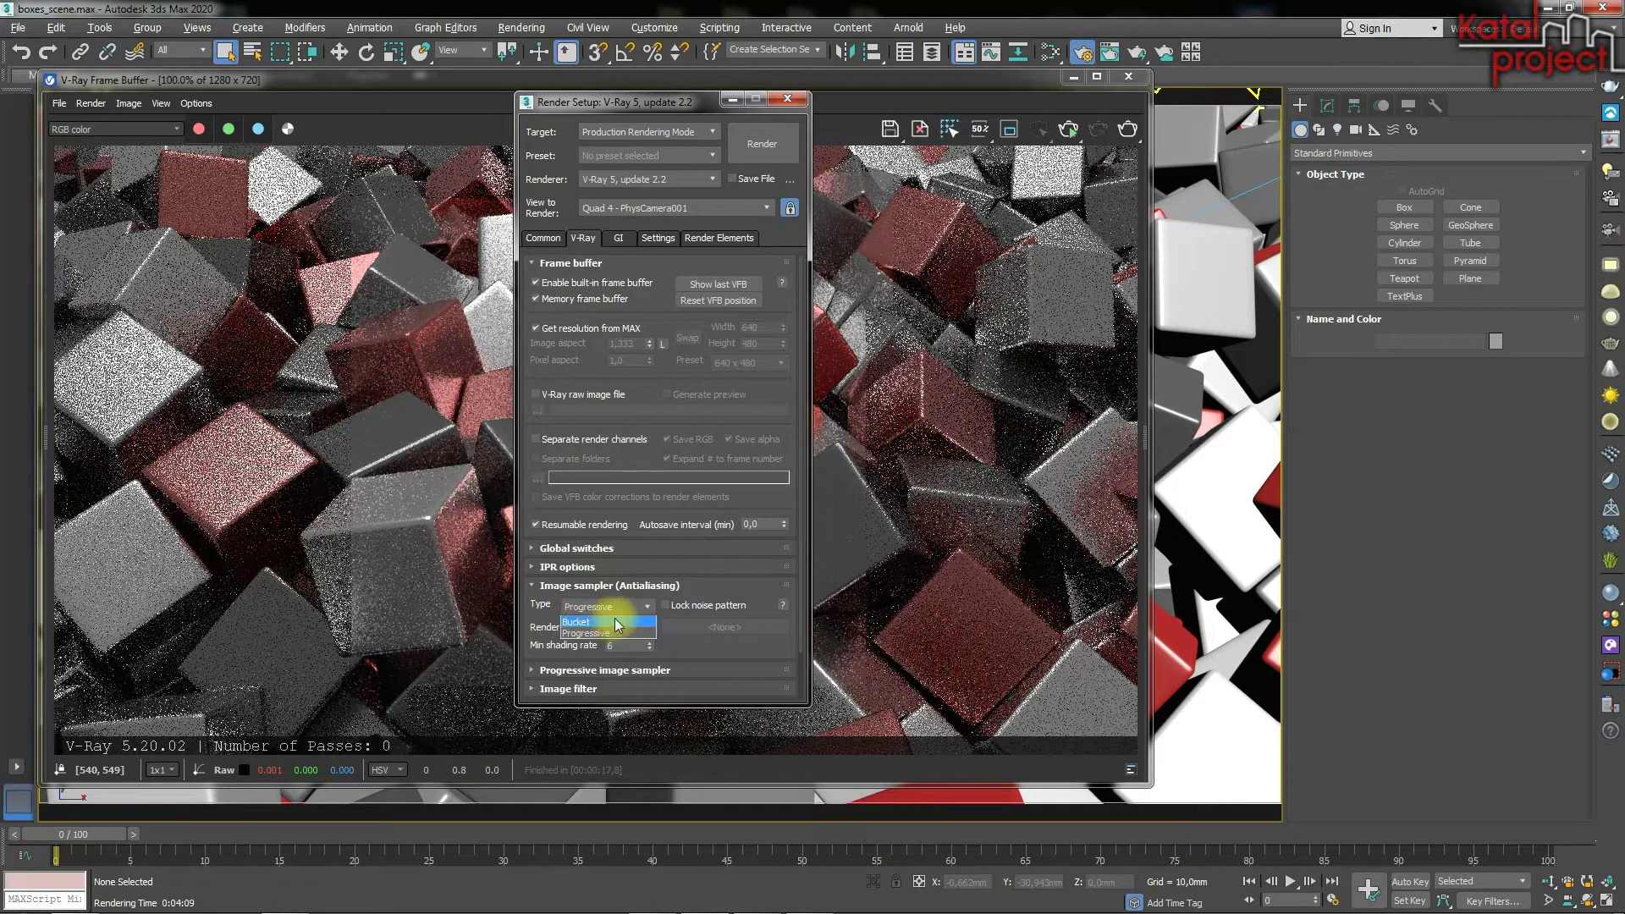
Step: Toggle the image sampler to Bucket and back to Progressive, and set autosave interval to 2,5 minutes
click(596, 622)
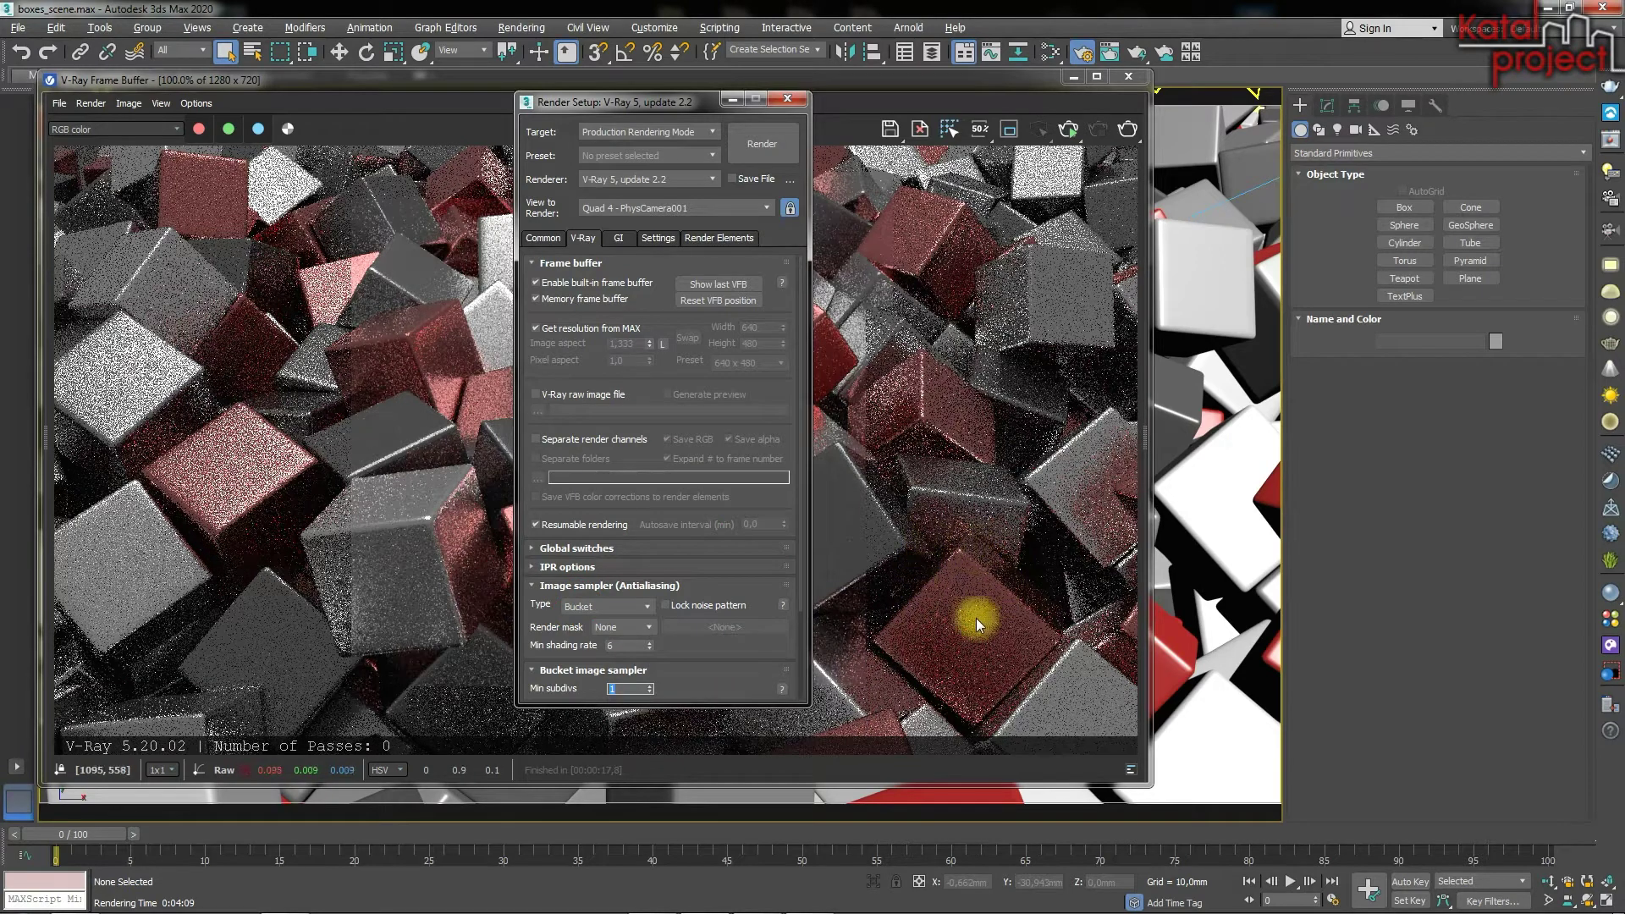
click(638, 606)
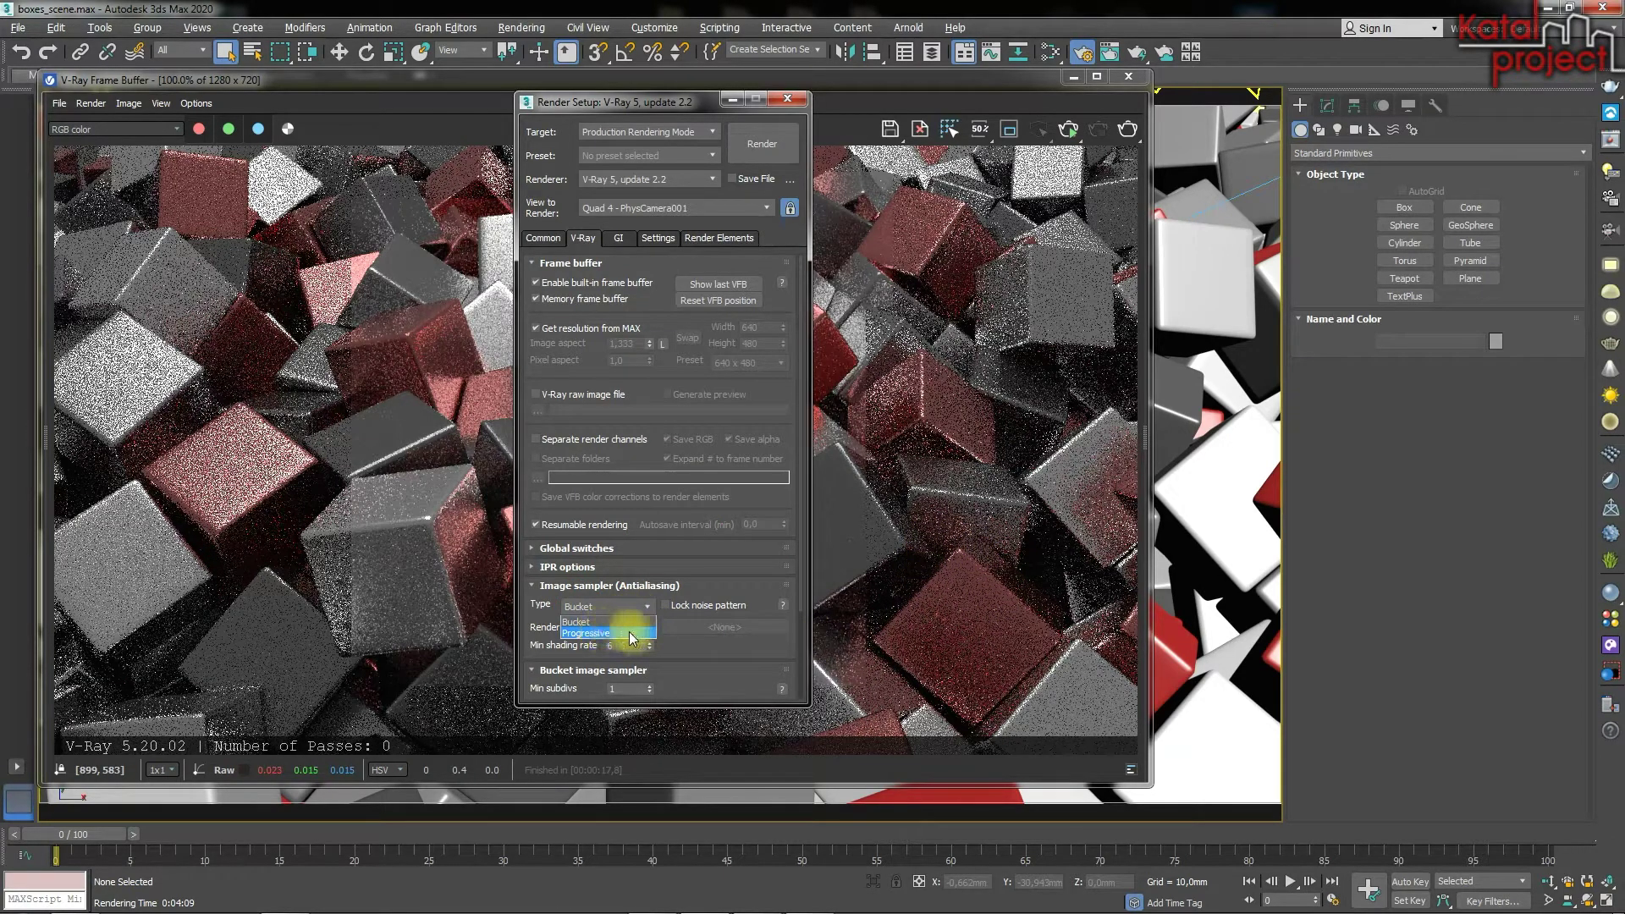
click(648, 631)
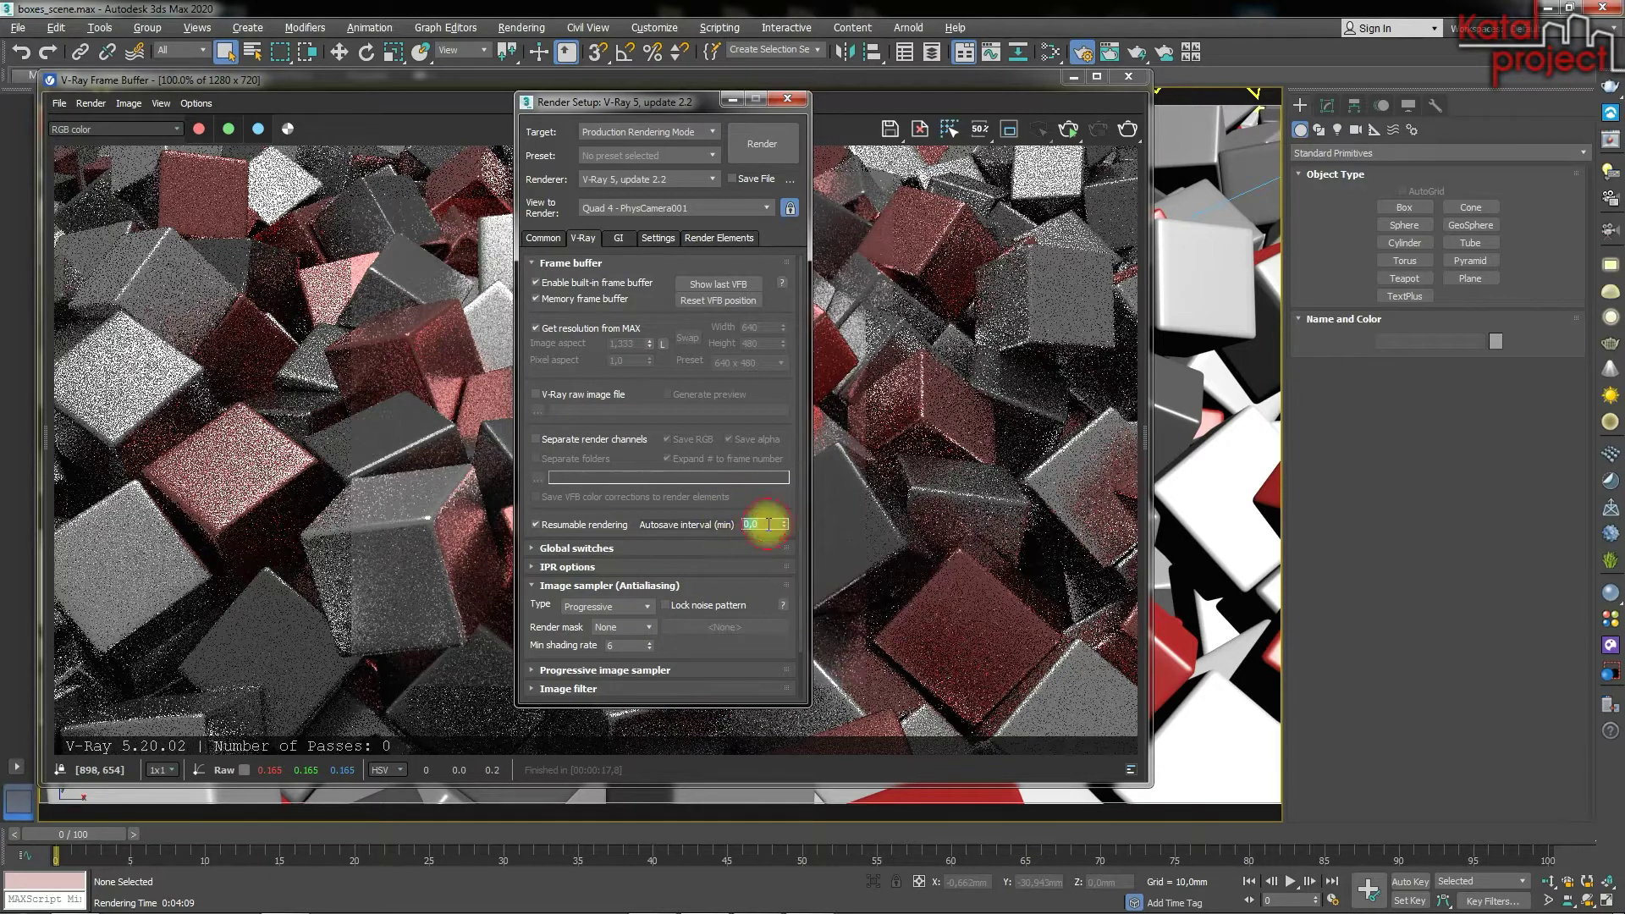
text(2)
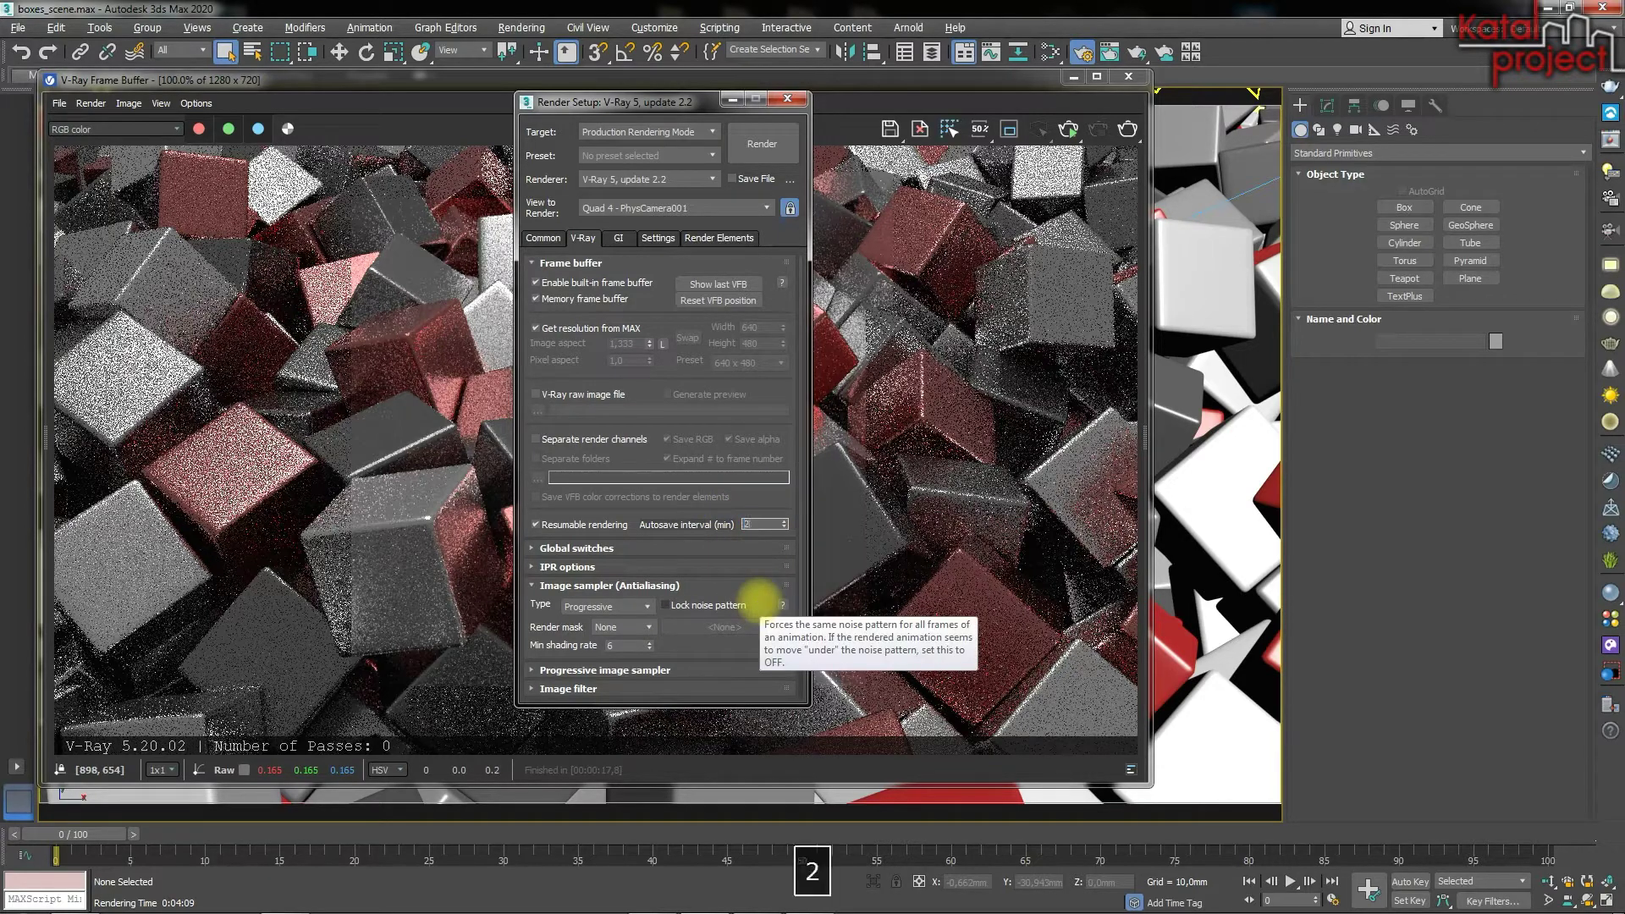
text(,5)
key(Return)
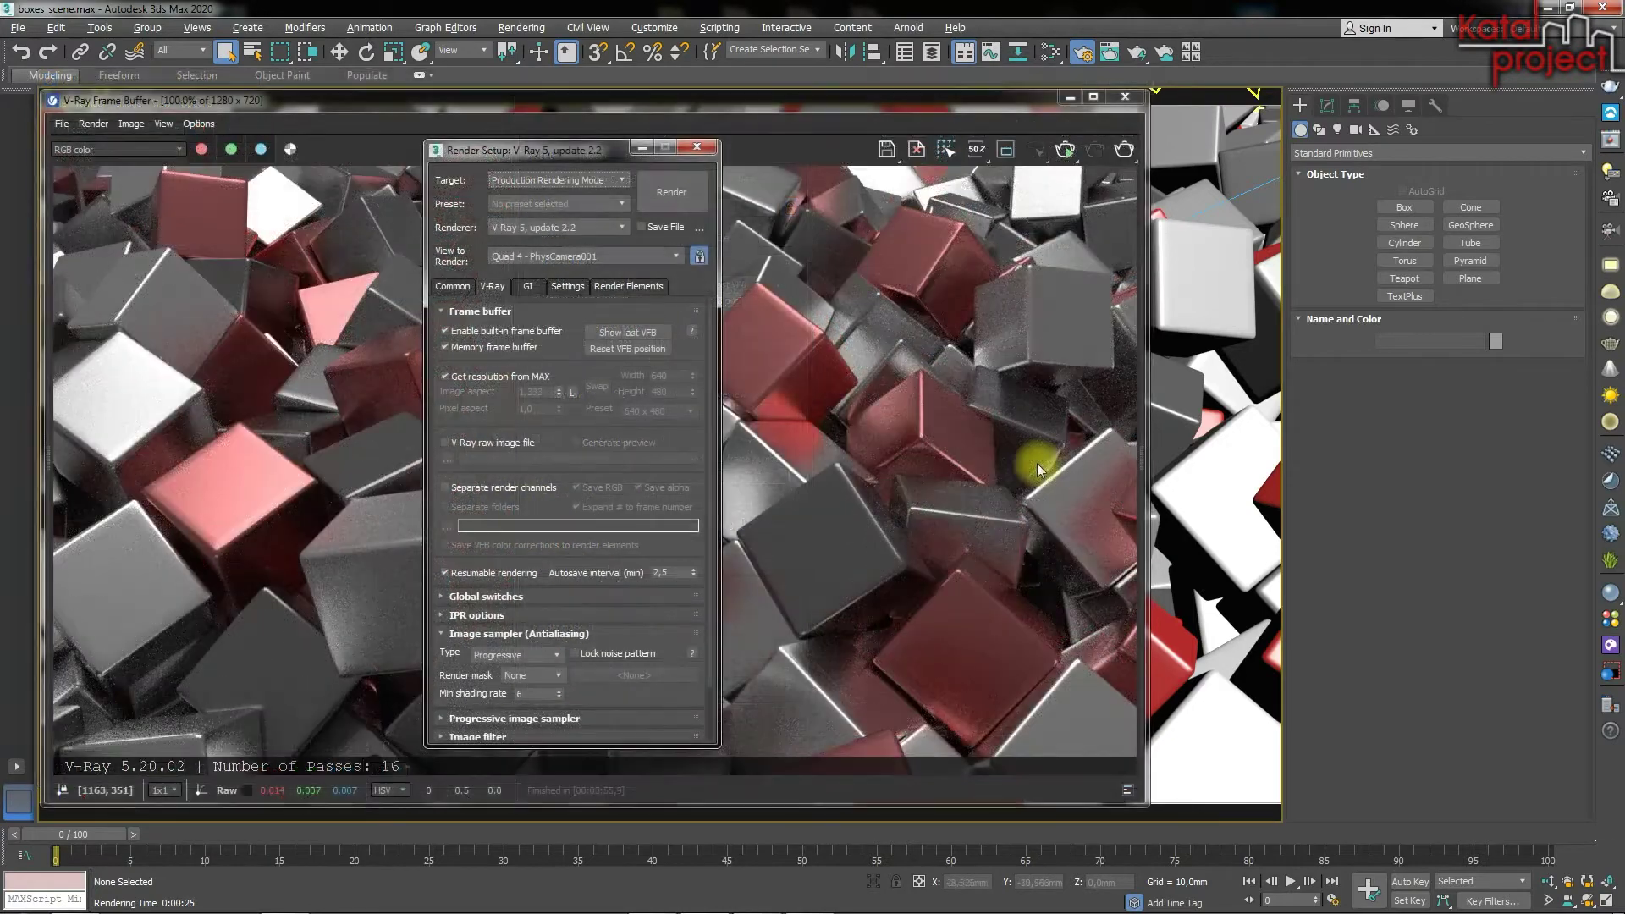
Step: Move Render Setup aside and render with the resumable settings, bringing up the V-Ray log
drag(584, 155, 865, 89)
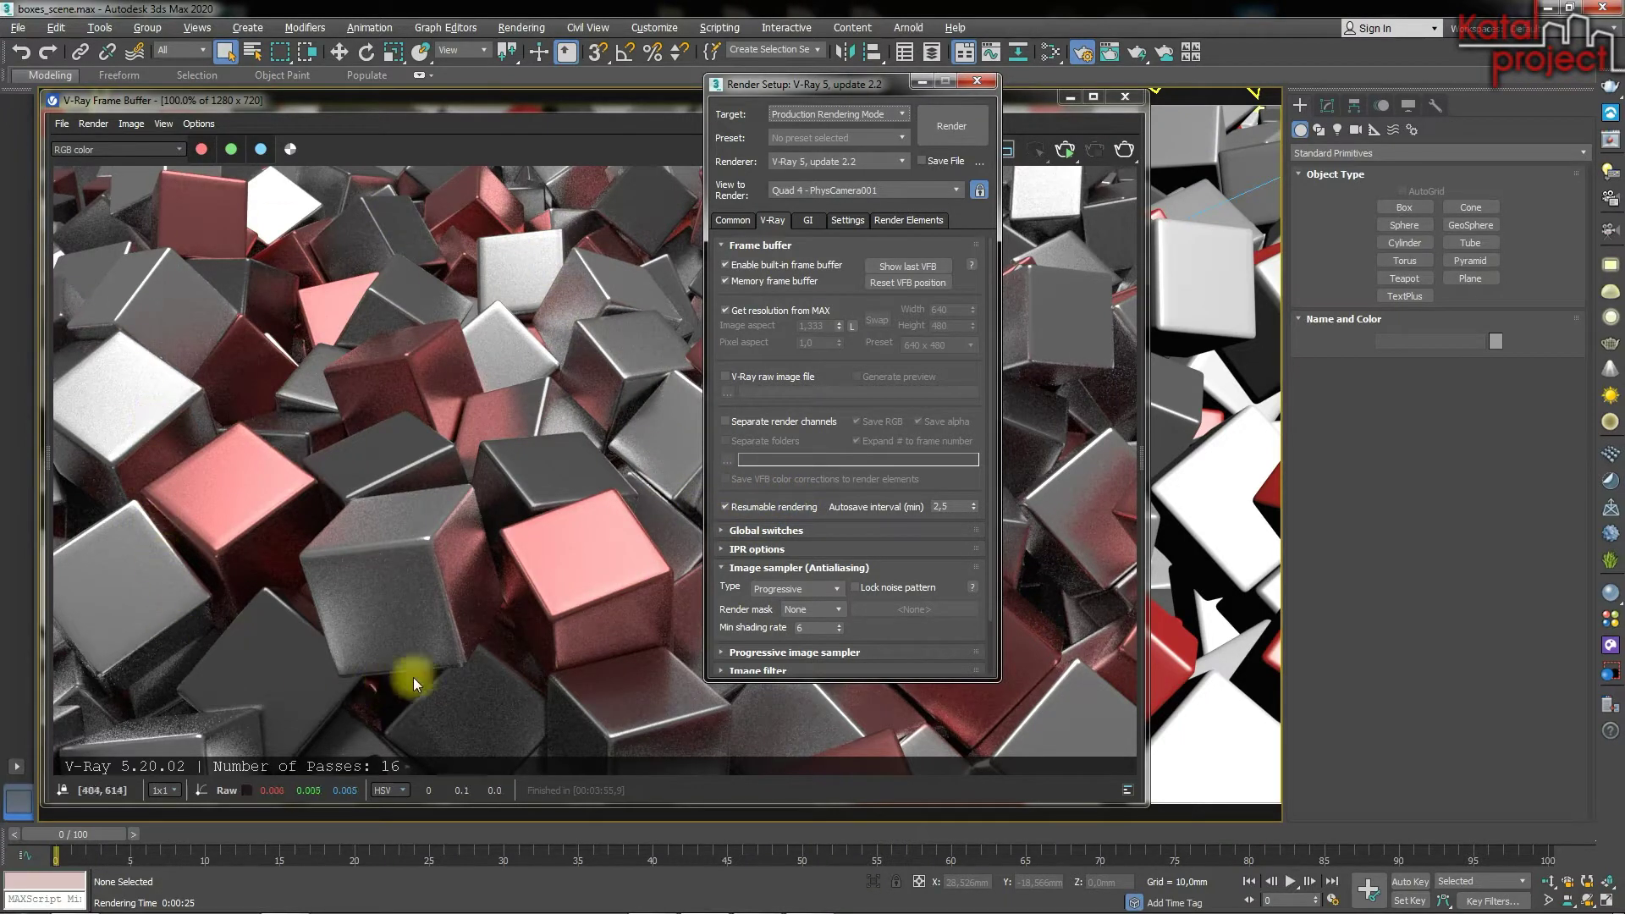
click(952, 142)
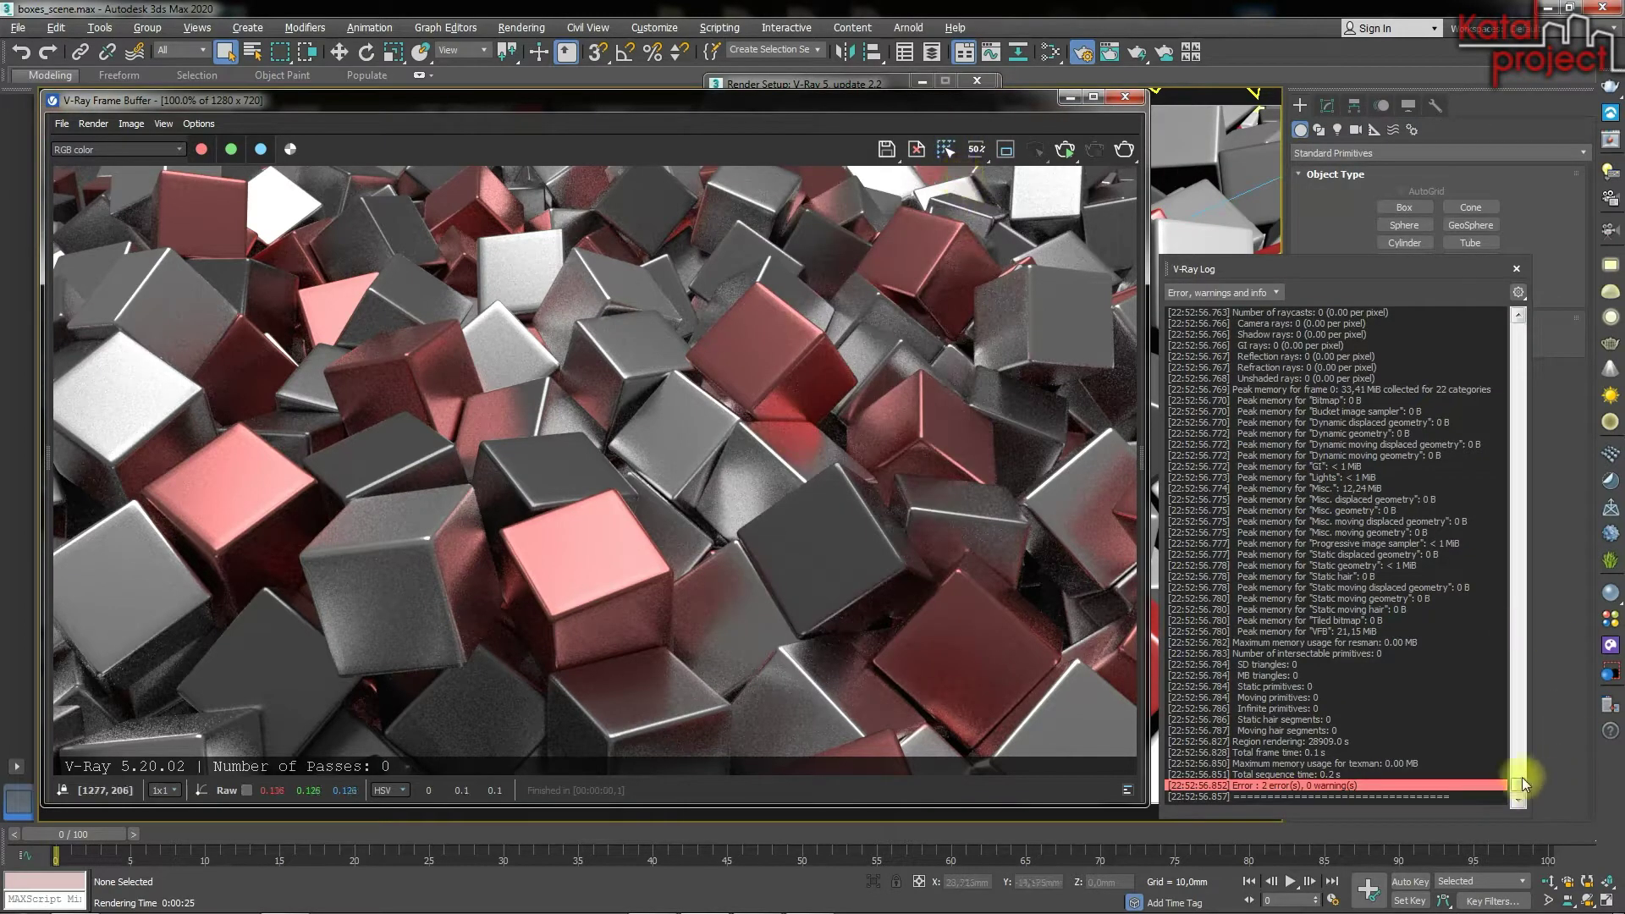
Step: Read the V-Ray log's resume and missing-output-file errors, then restore the Render Setup window
scroll(1515, 778, up, 1)
scroll(1419, 765, up, 10)
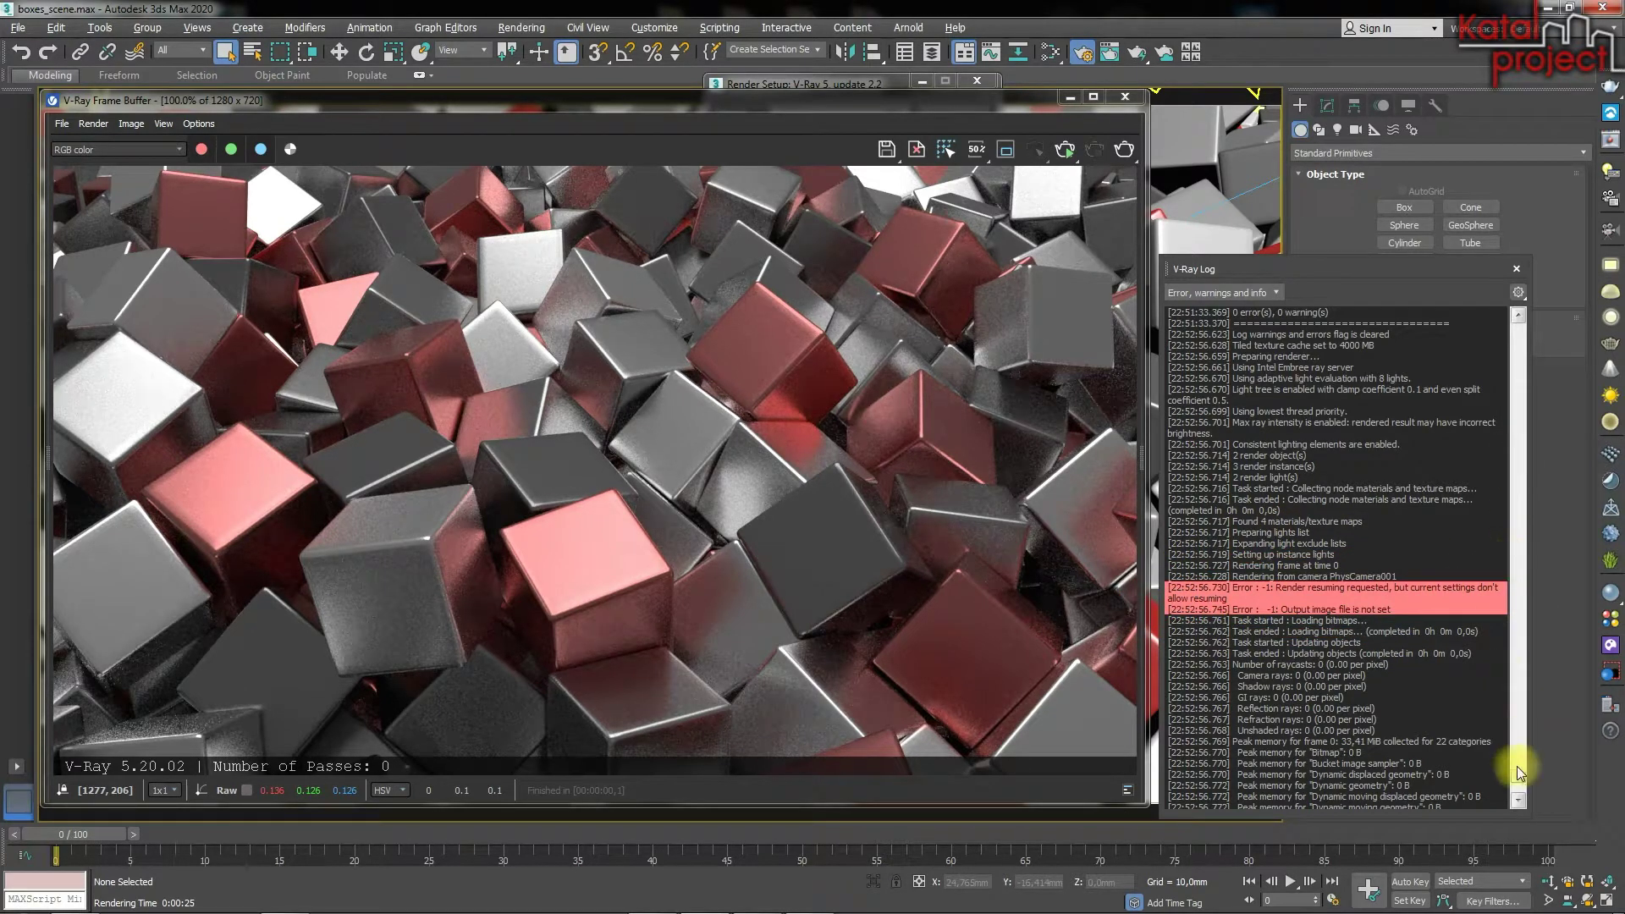
scroll(1519, 787, down, 5)
scroll(1520, 787, down, 5)
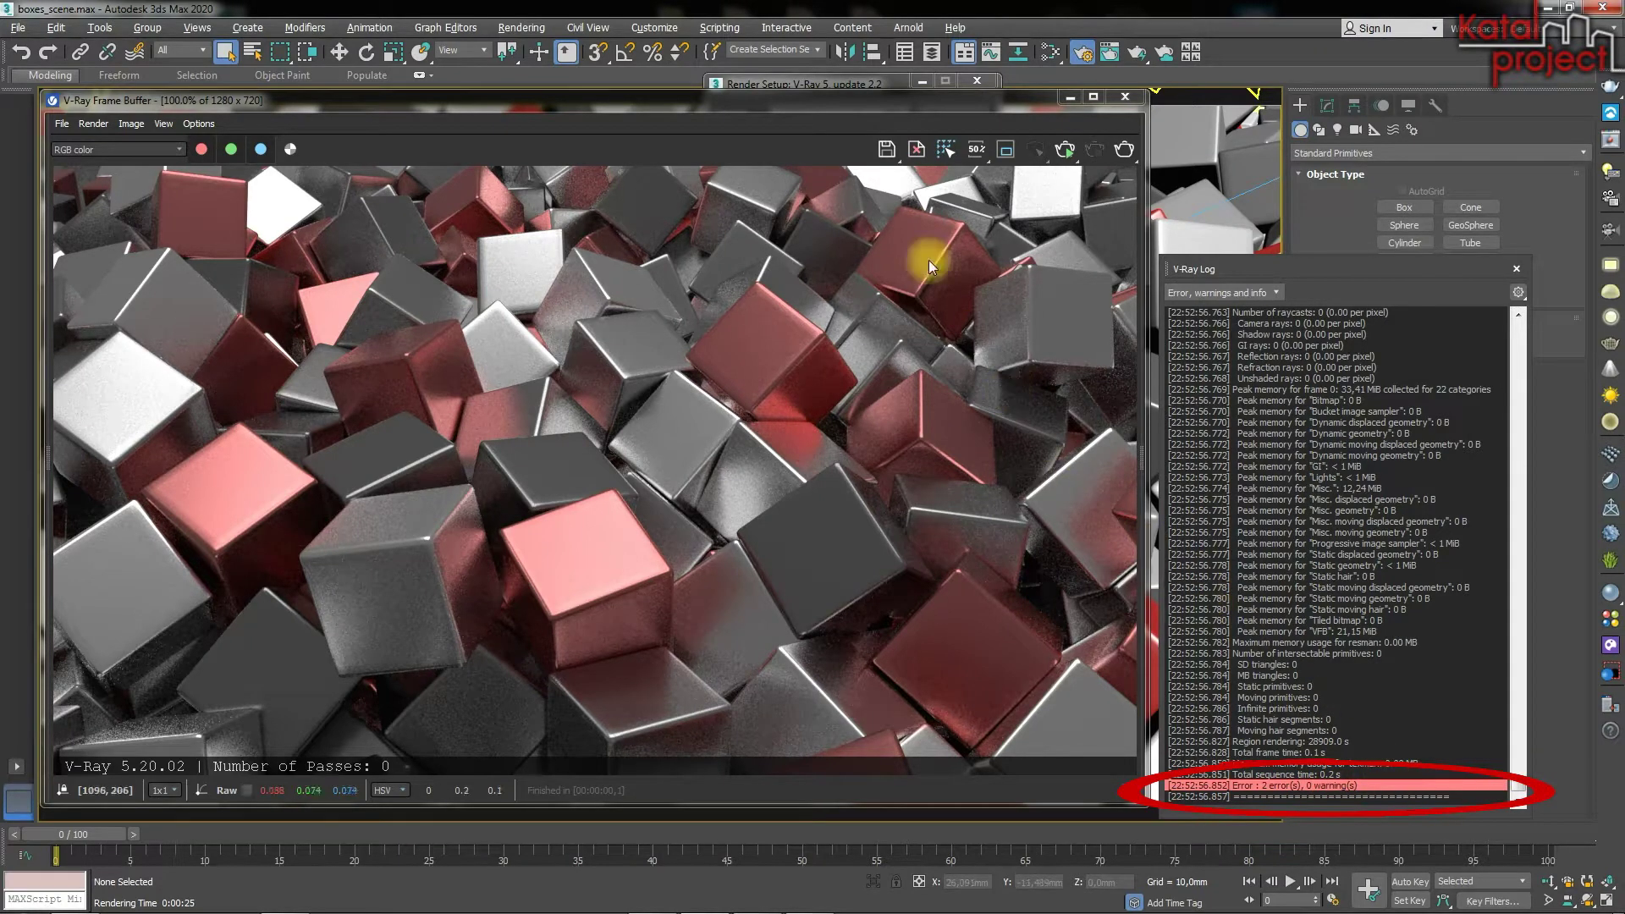
double_click(853, 84)
drag(846, 76, 872, 42)
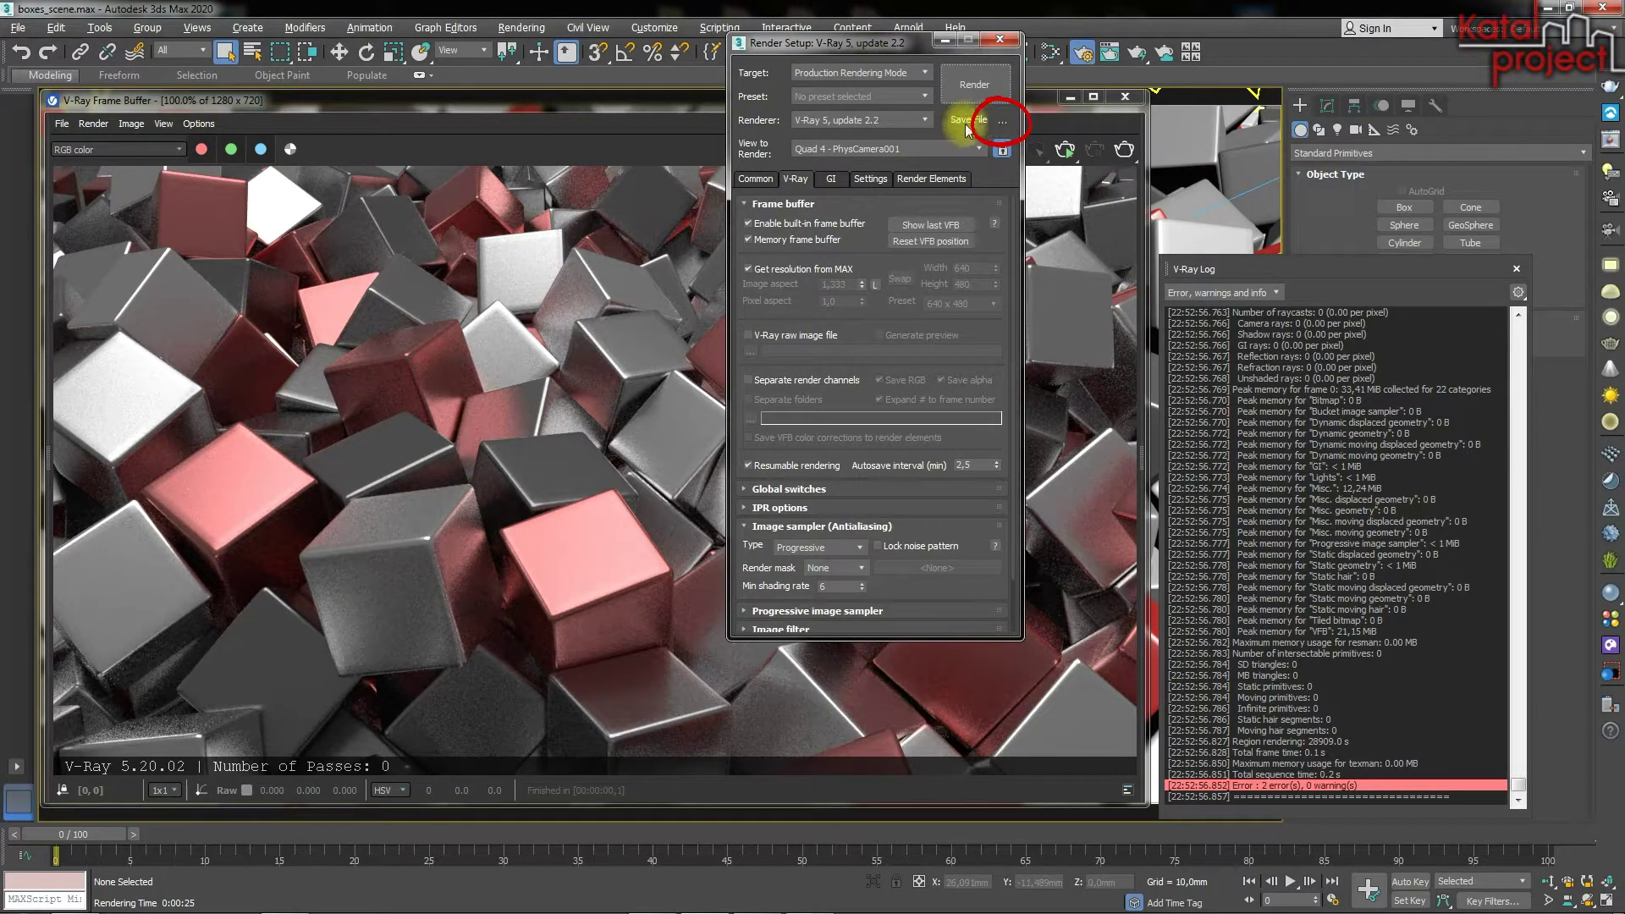
Step: Set the render output file to boxes_scene.png in the boxes_scene folder, accepting default PNG settings
click(1007, 123)
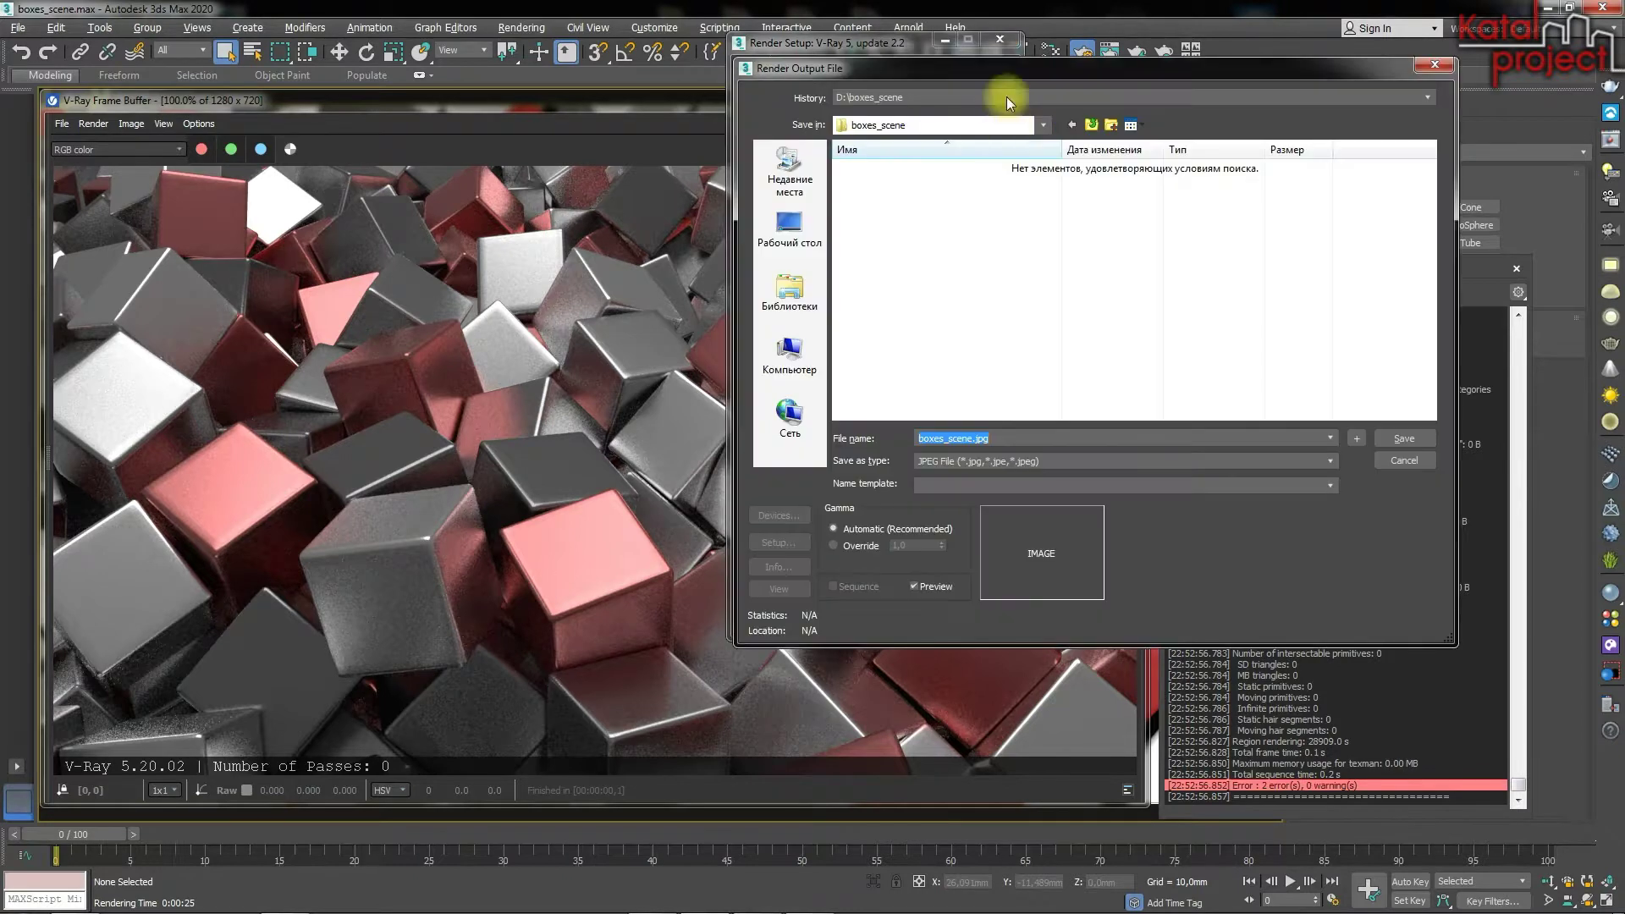
drag(1012, 79, 769, 111)
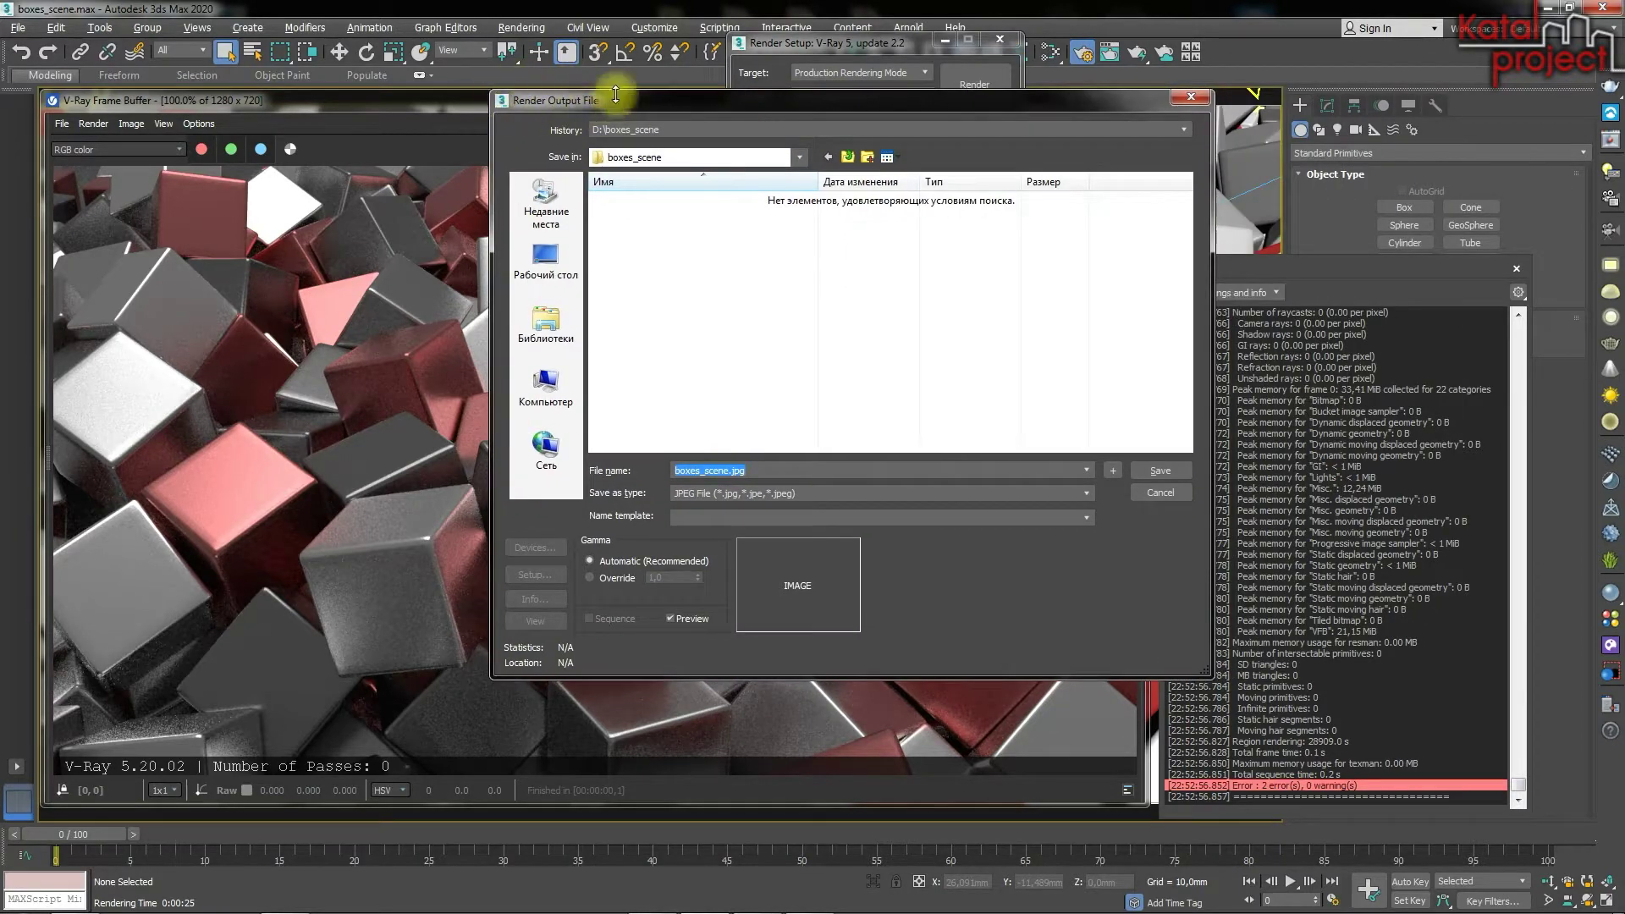
click(801, 157)
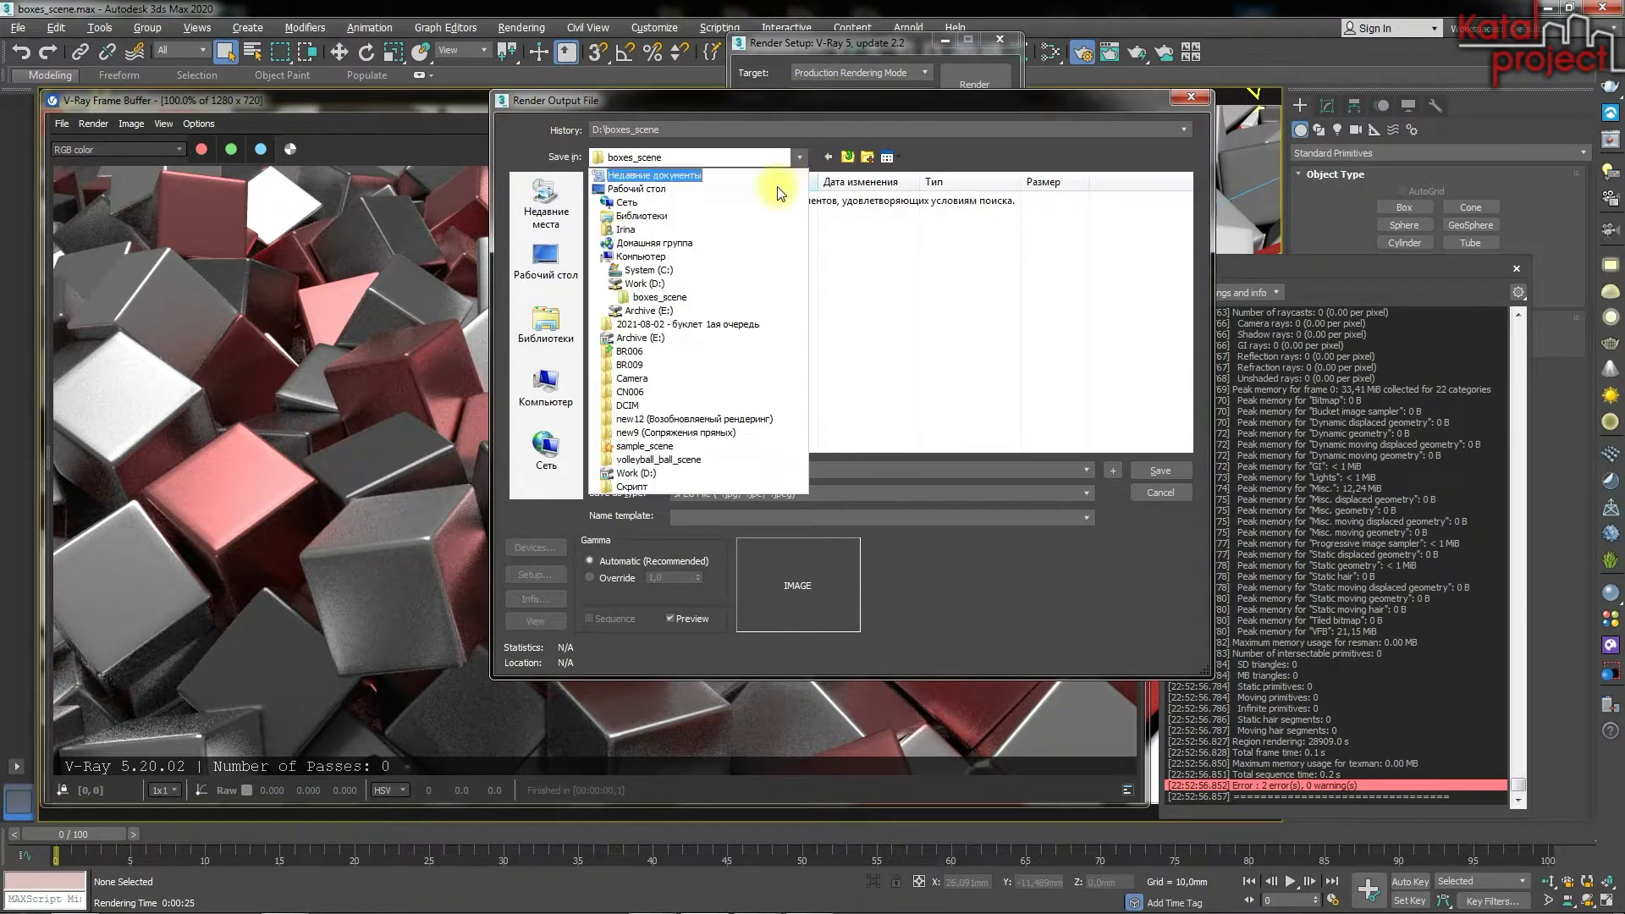
click(661, 298)
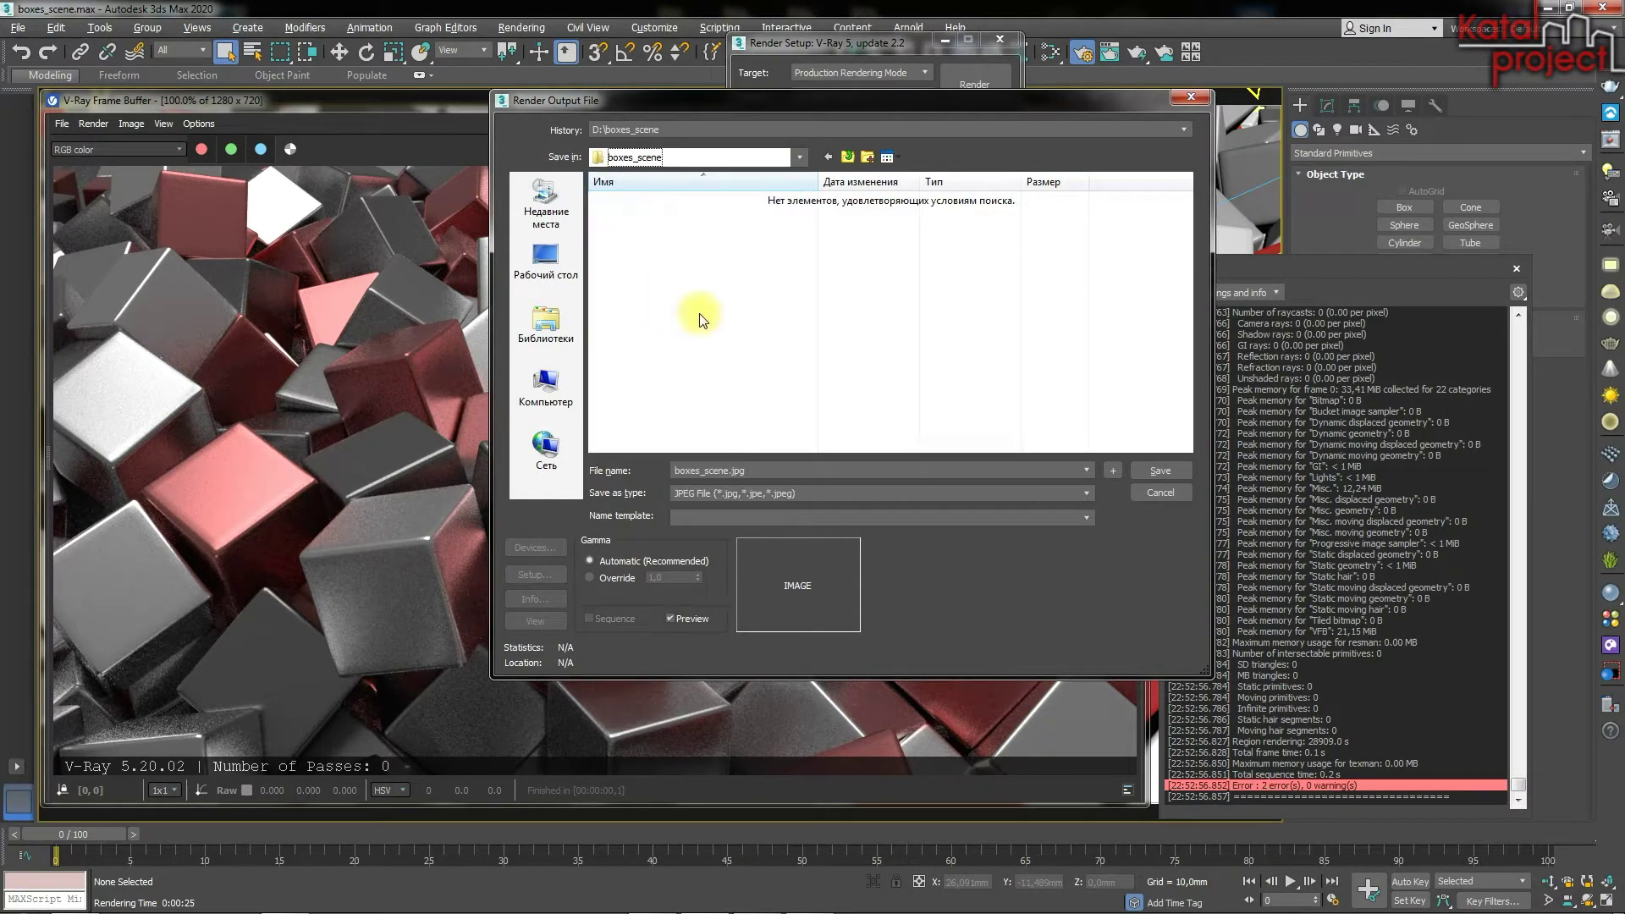
click(783, 470)
key(BackSpace)
key(BackSpace)
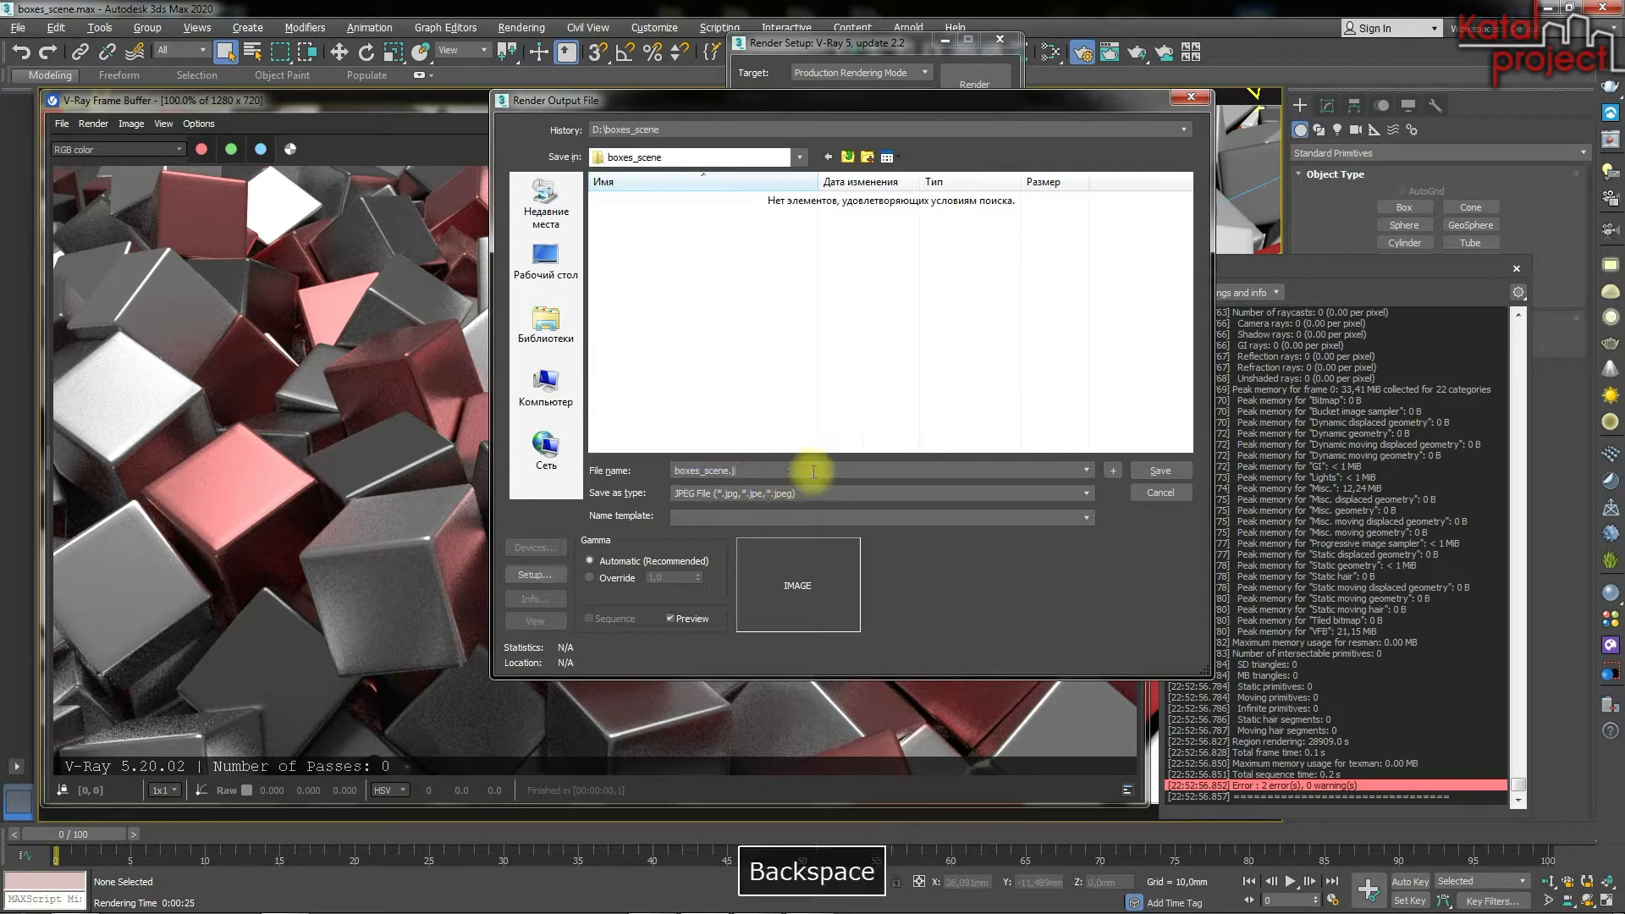
key(BackSpace)
key(BackSpace)
click(841, 466)
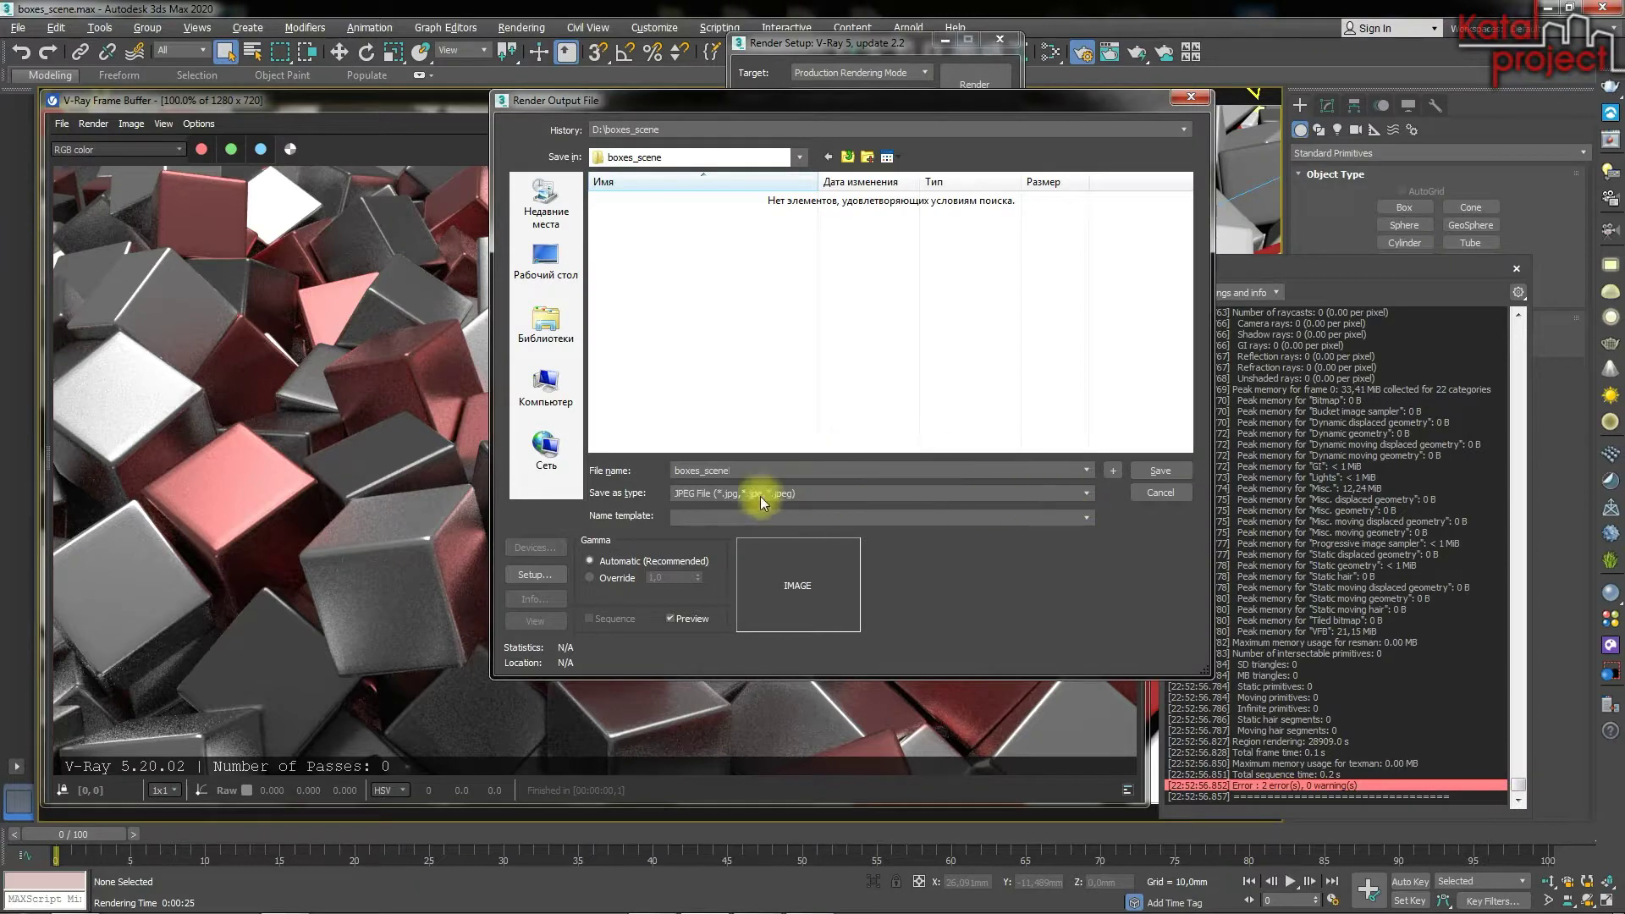
click(850, 493)
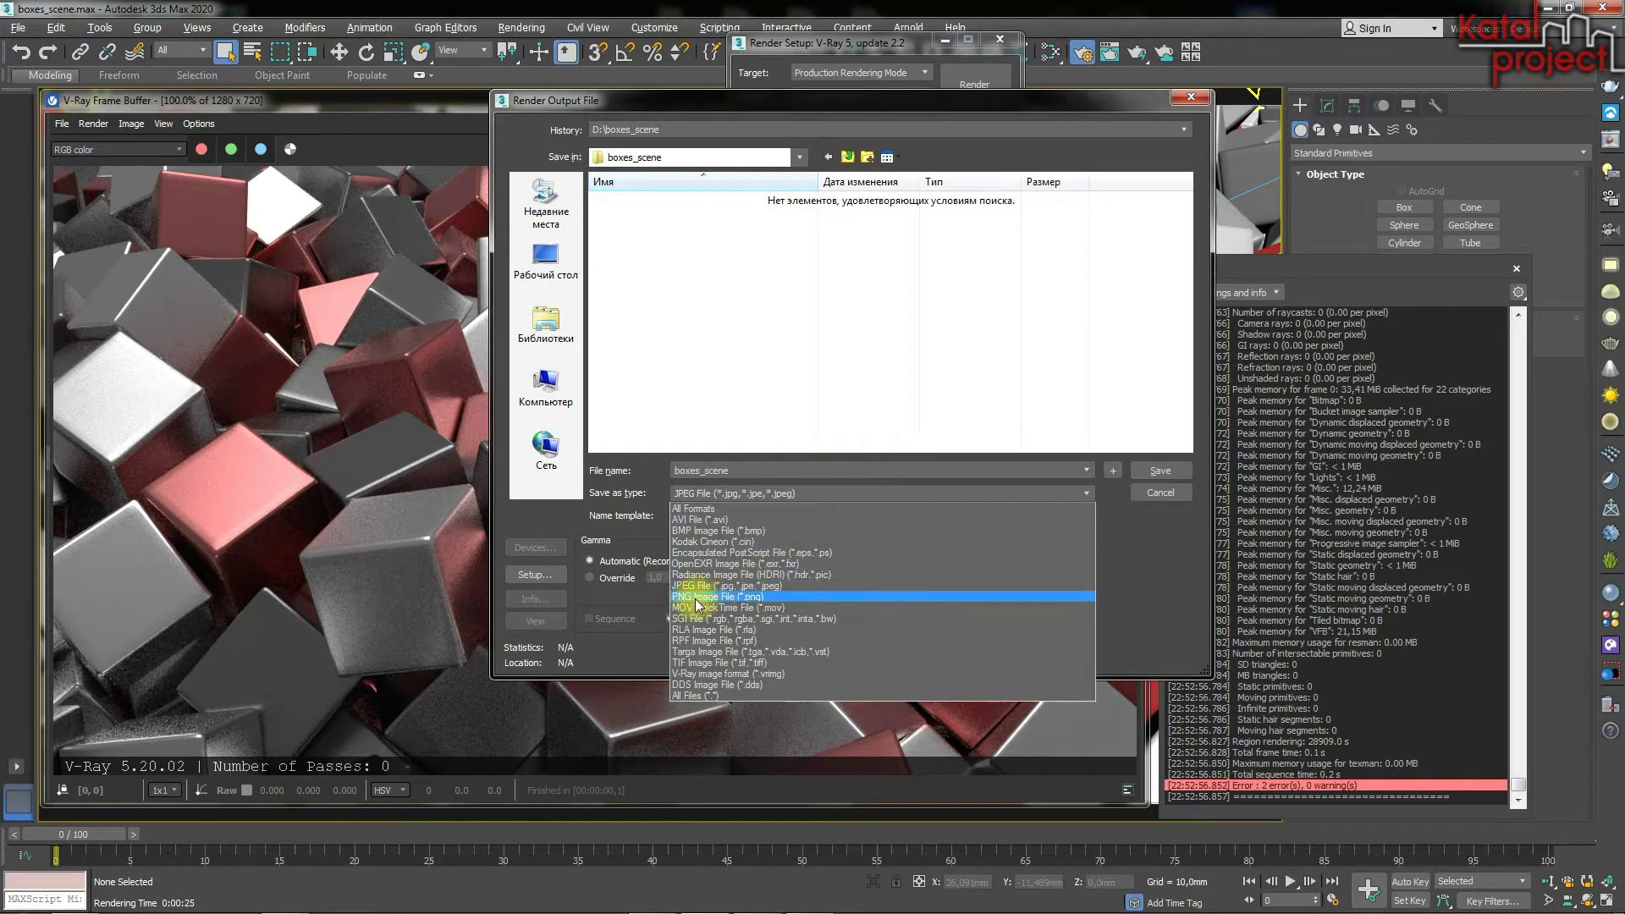
click(771, 600)
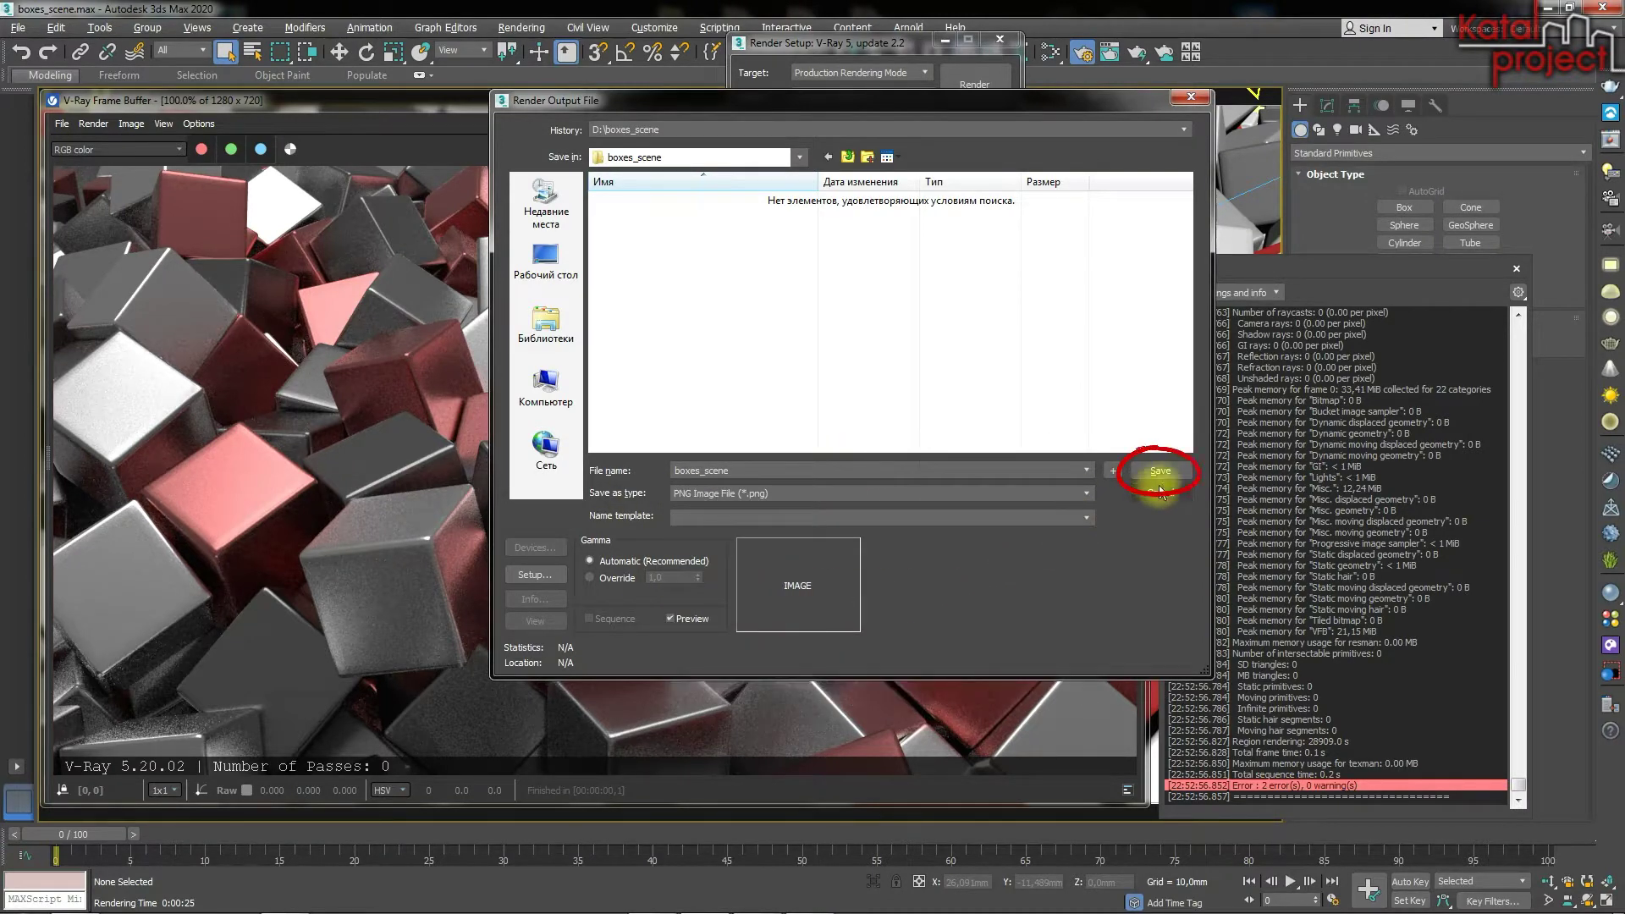
click(1183, 475)
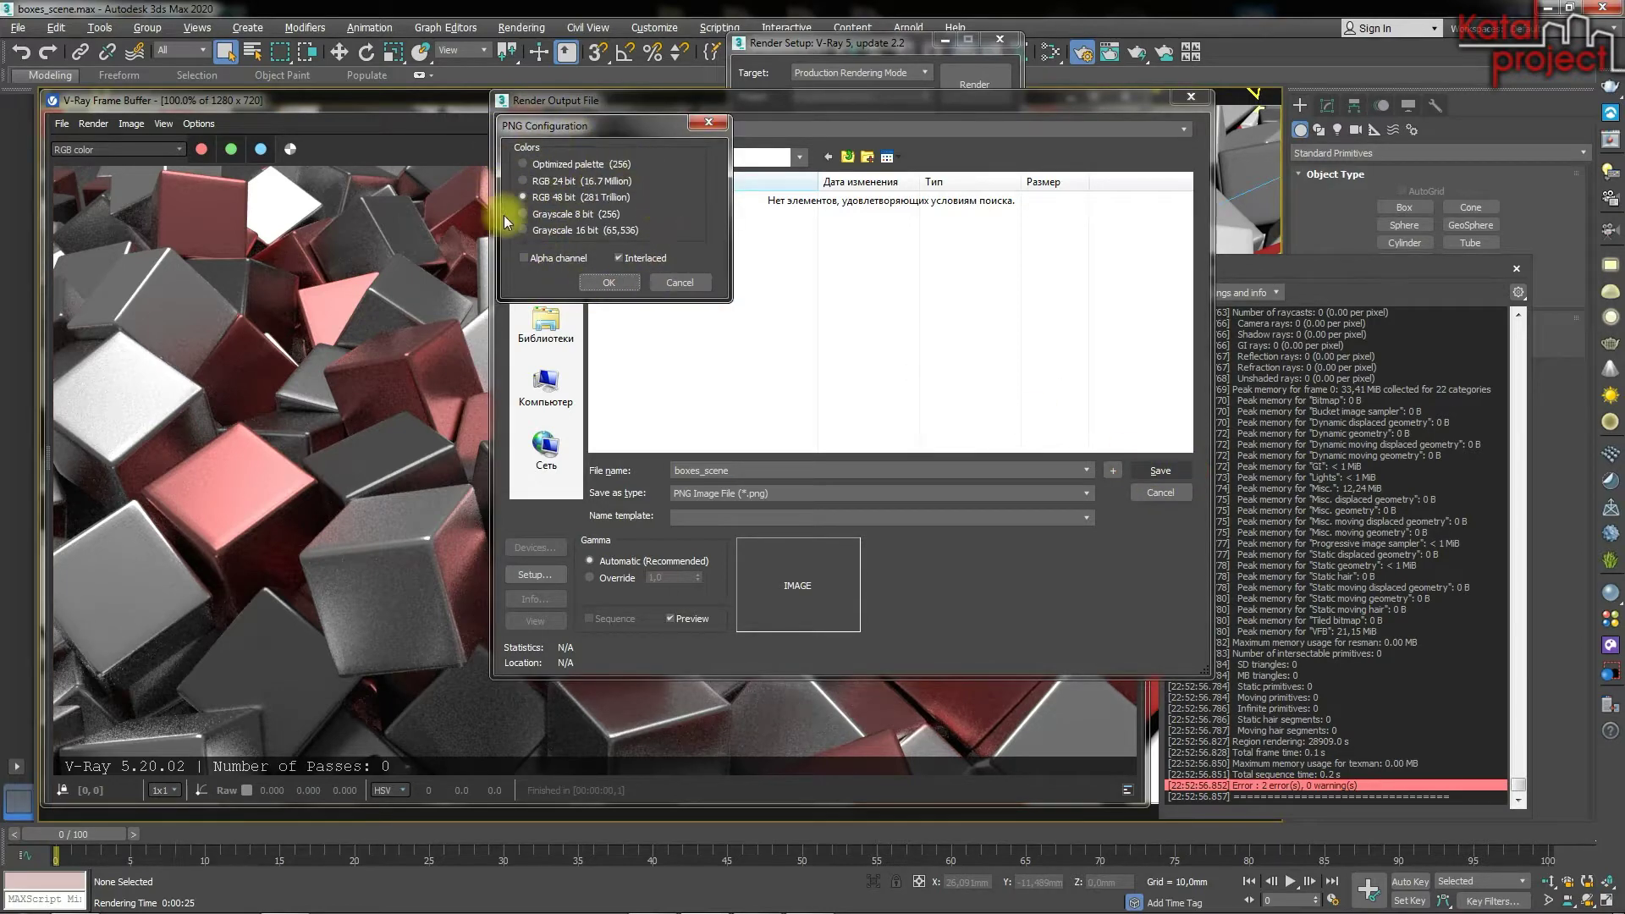
click(613, 286)
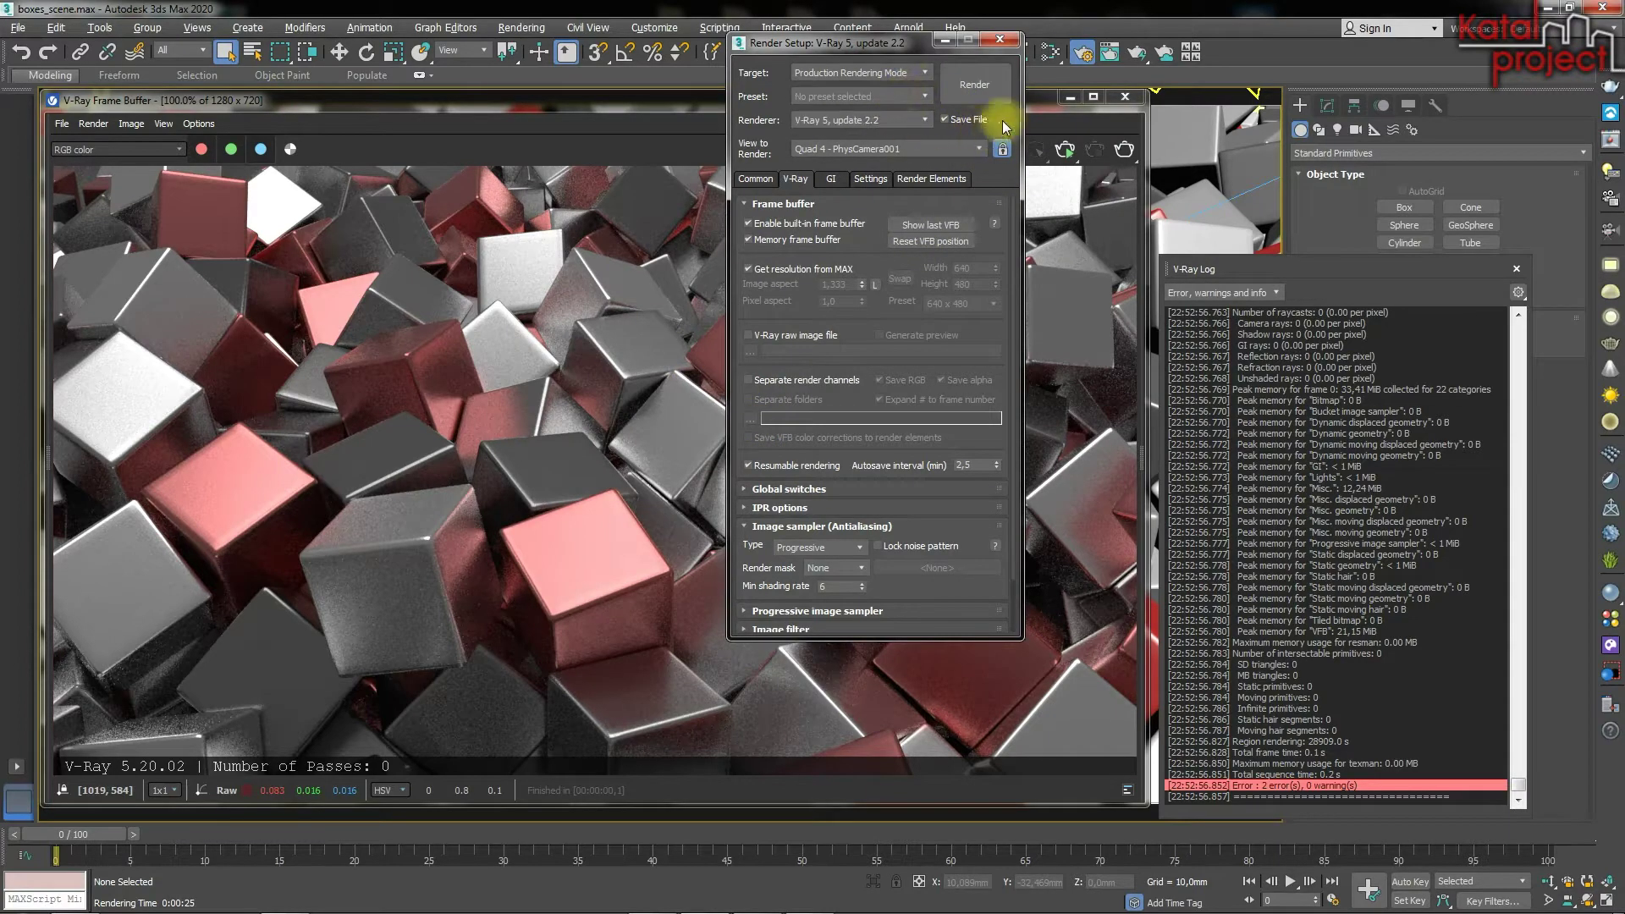
Step: Verify on the Common tab that Render Output points to D:\boxes_scene\boxes_scene.png
click(739, 185)
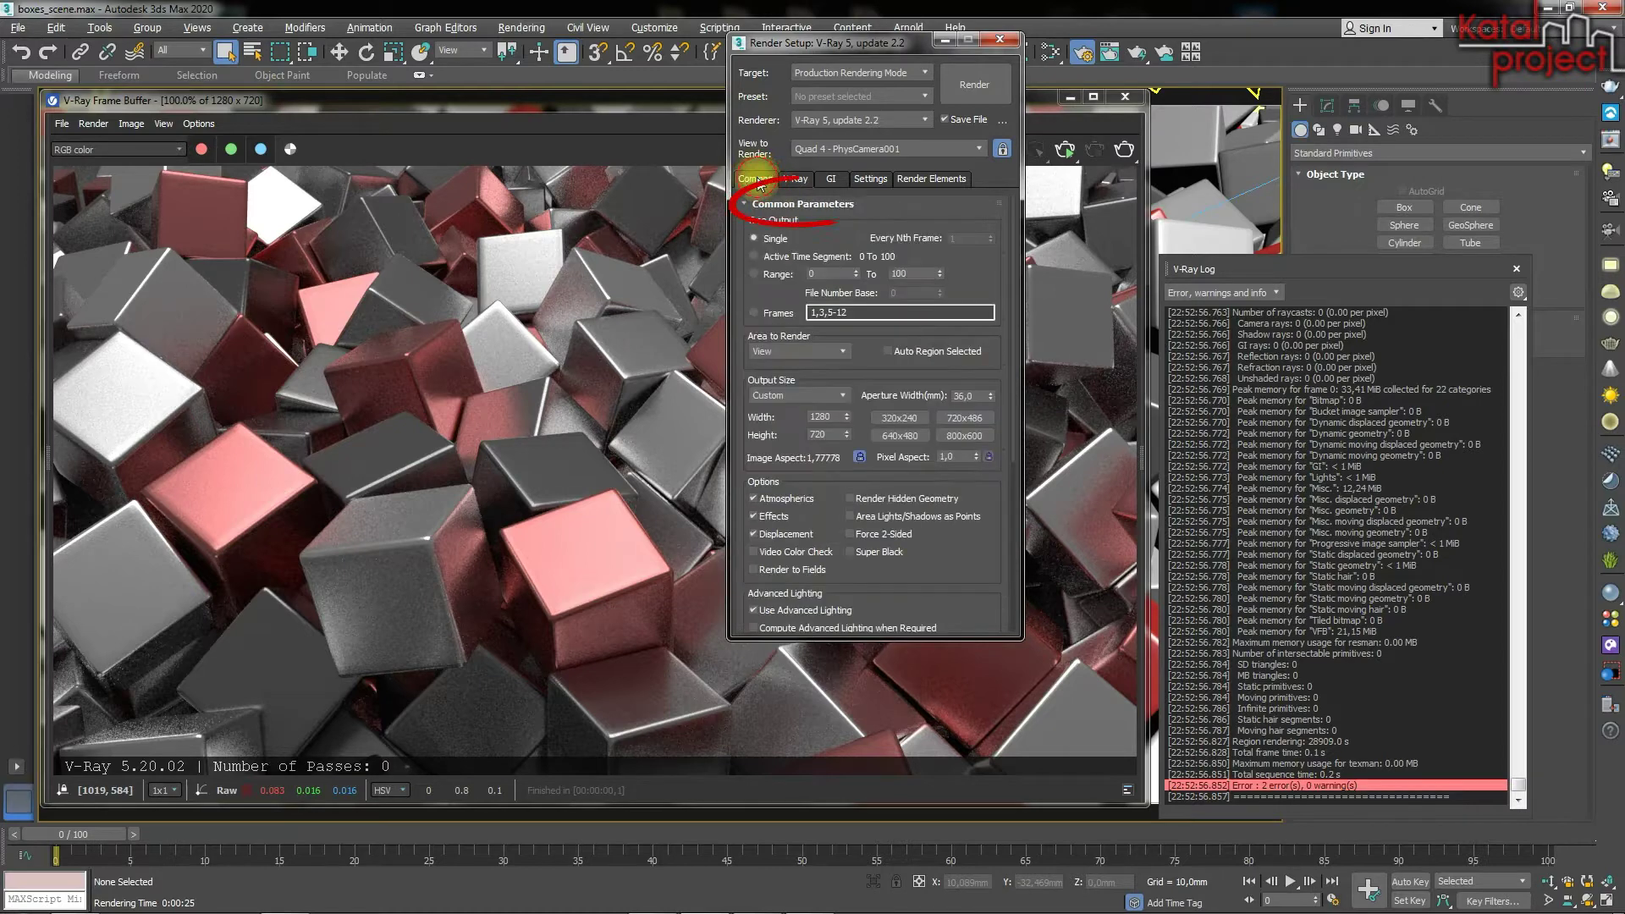
drag(824, 482, 821, 203)
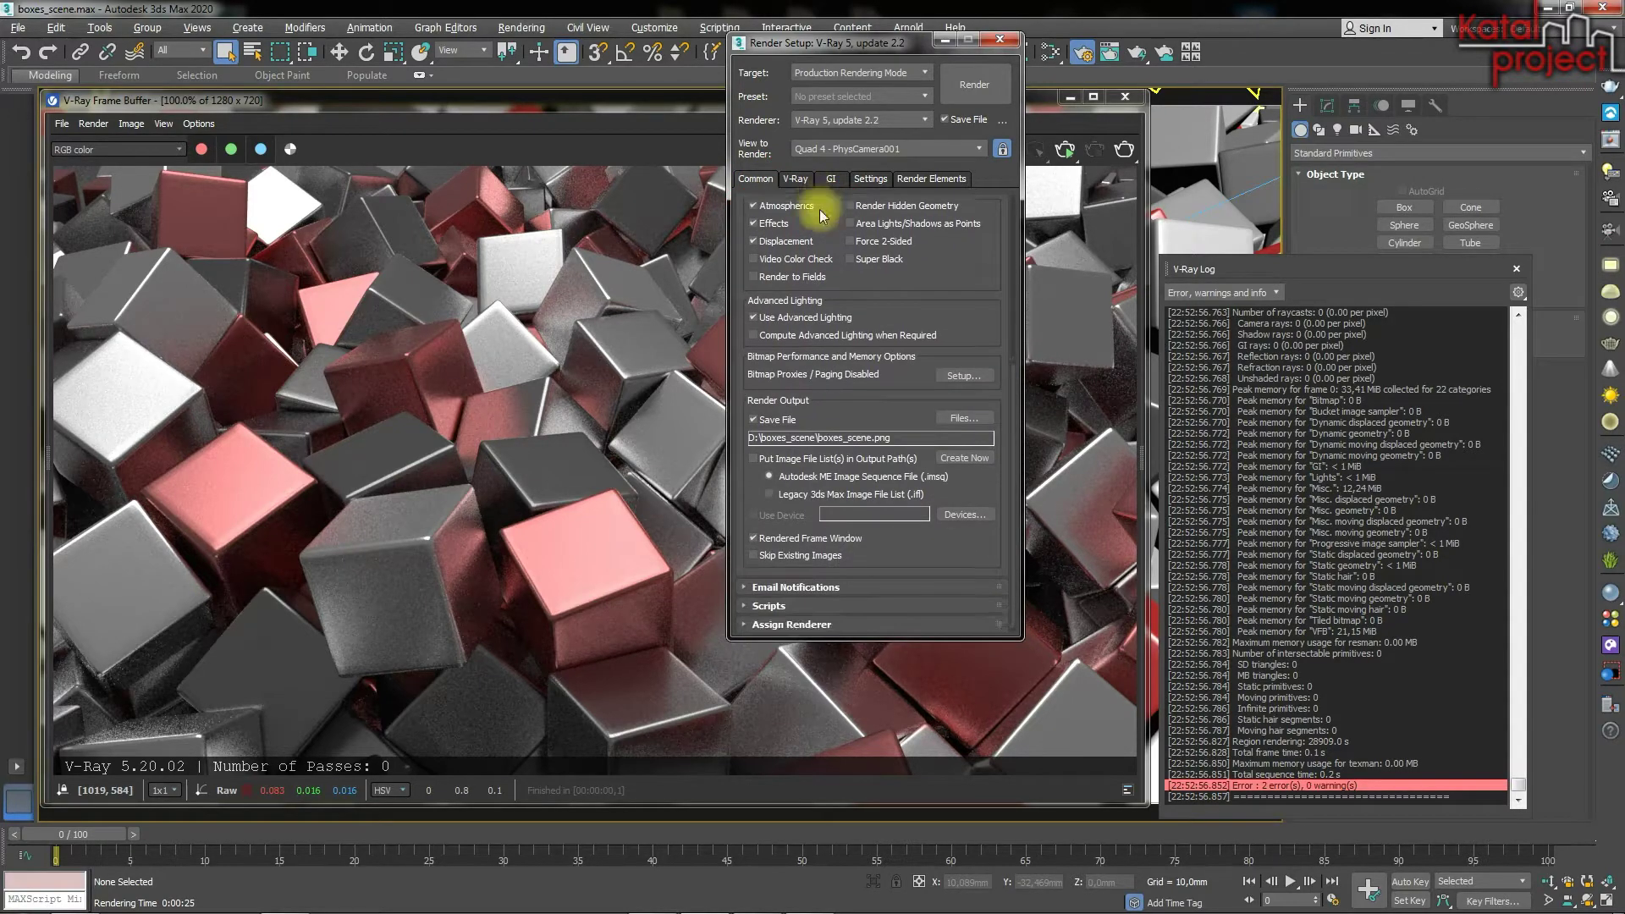
click(985, 420)
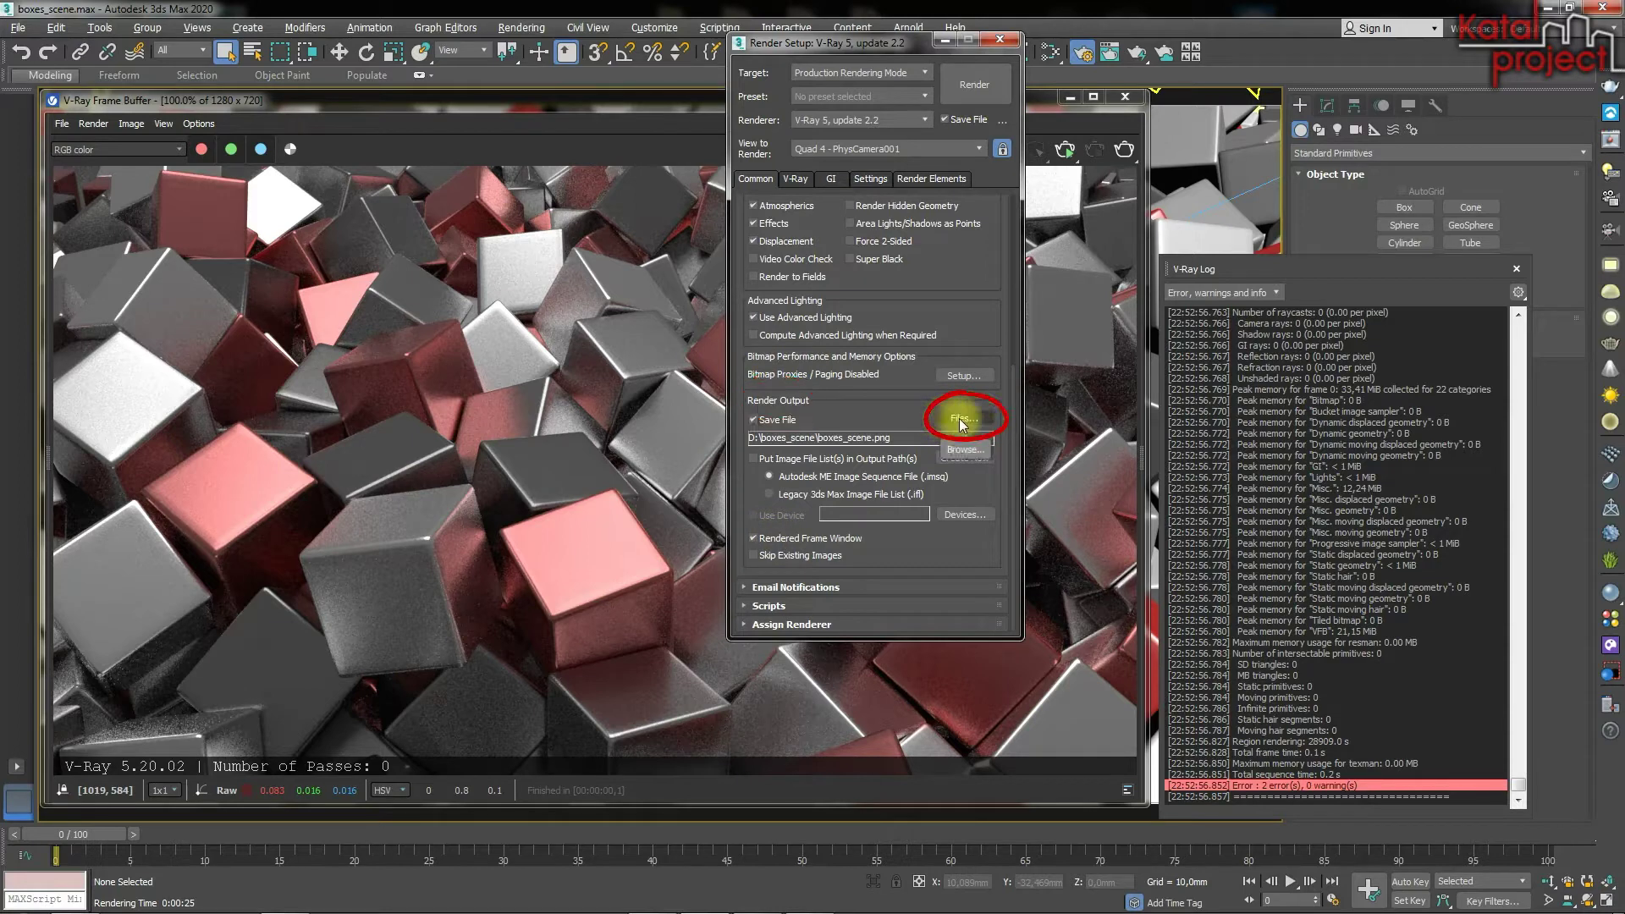
click(965, 420)
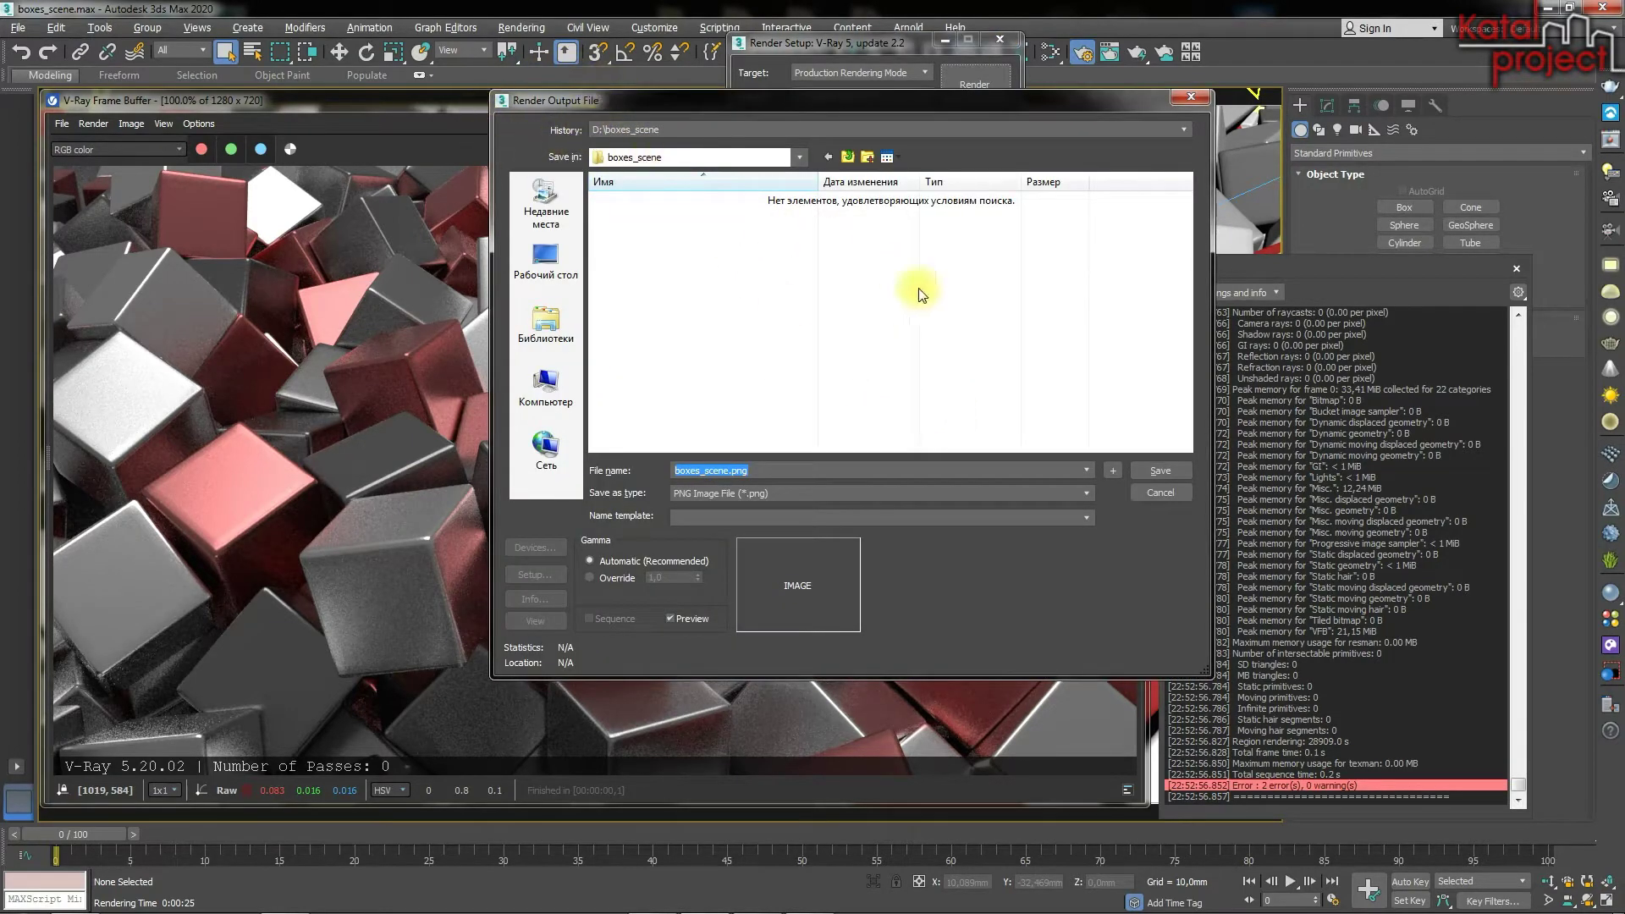
click(1189, 100)
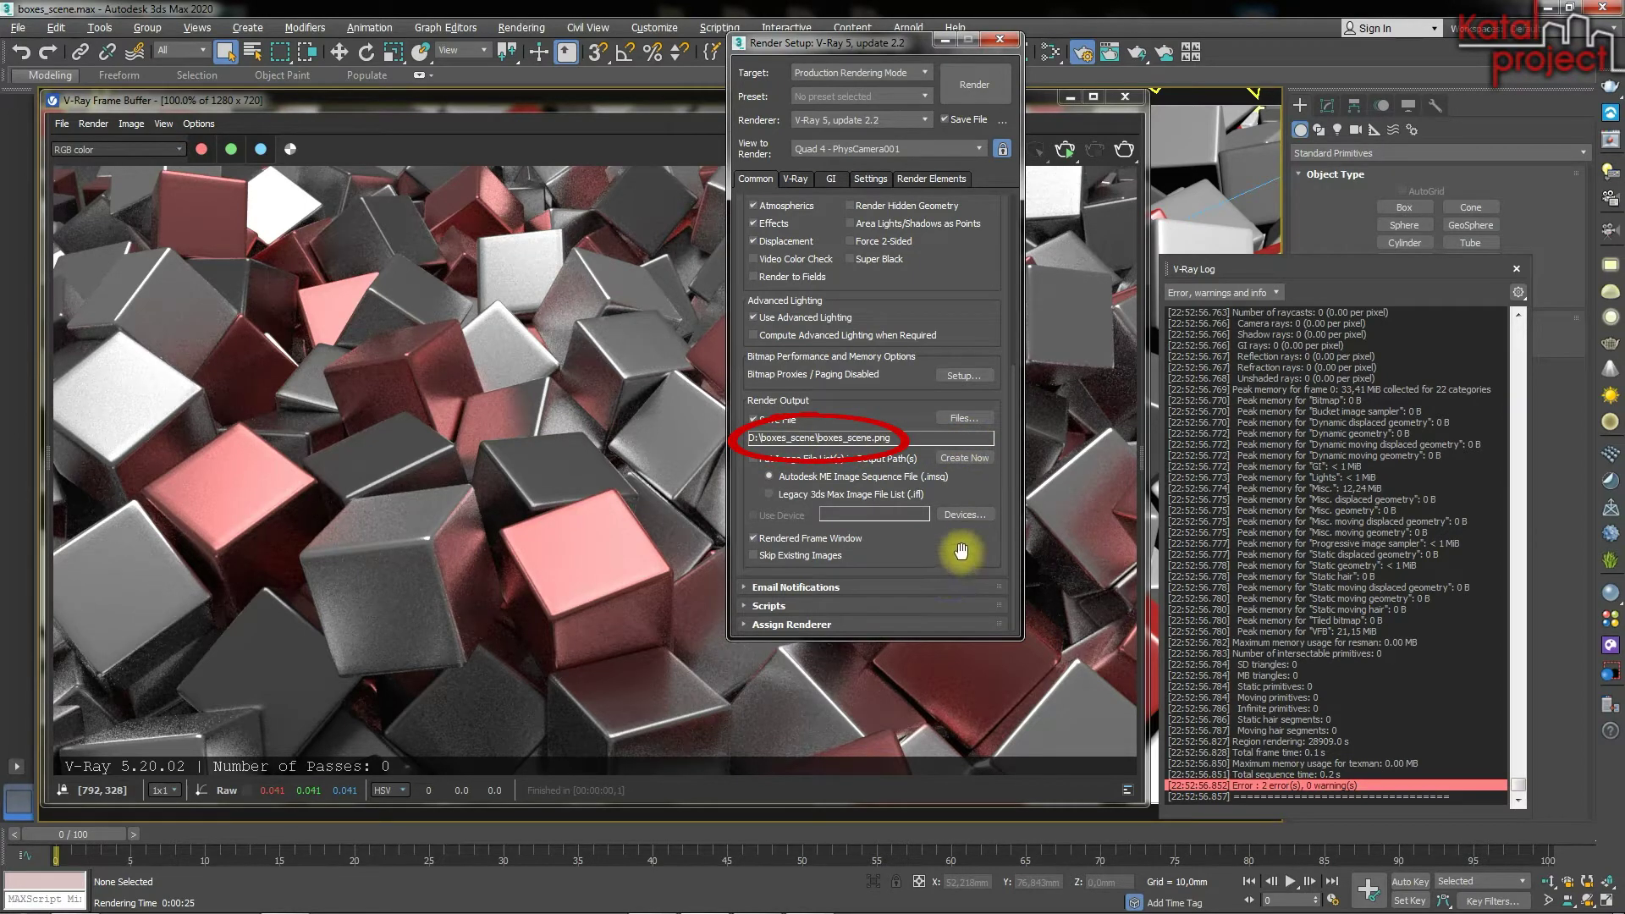
Step: Render from the V-Ray tab with Resumable rendering on, writing boxes_scene.0000.vrprog
click(798, 179)
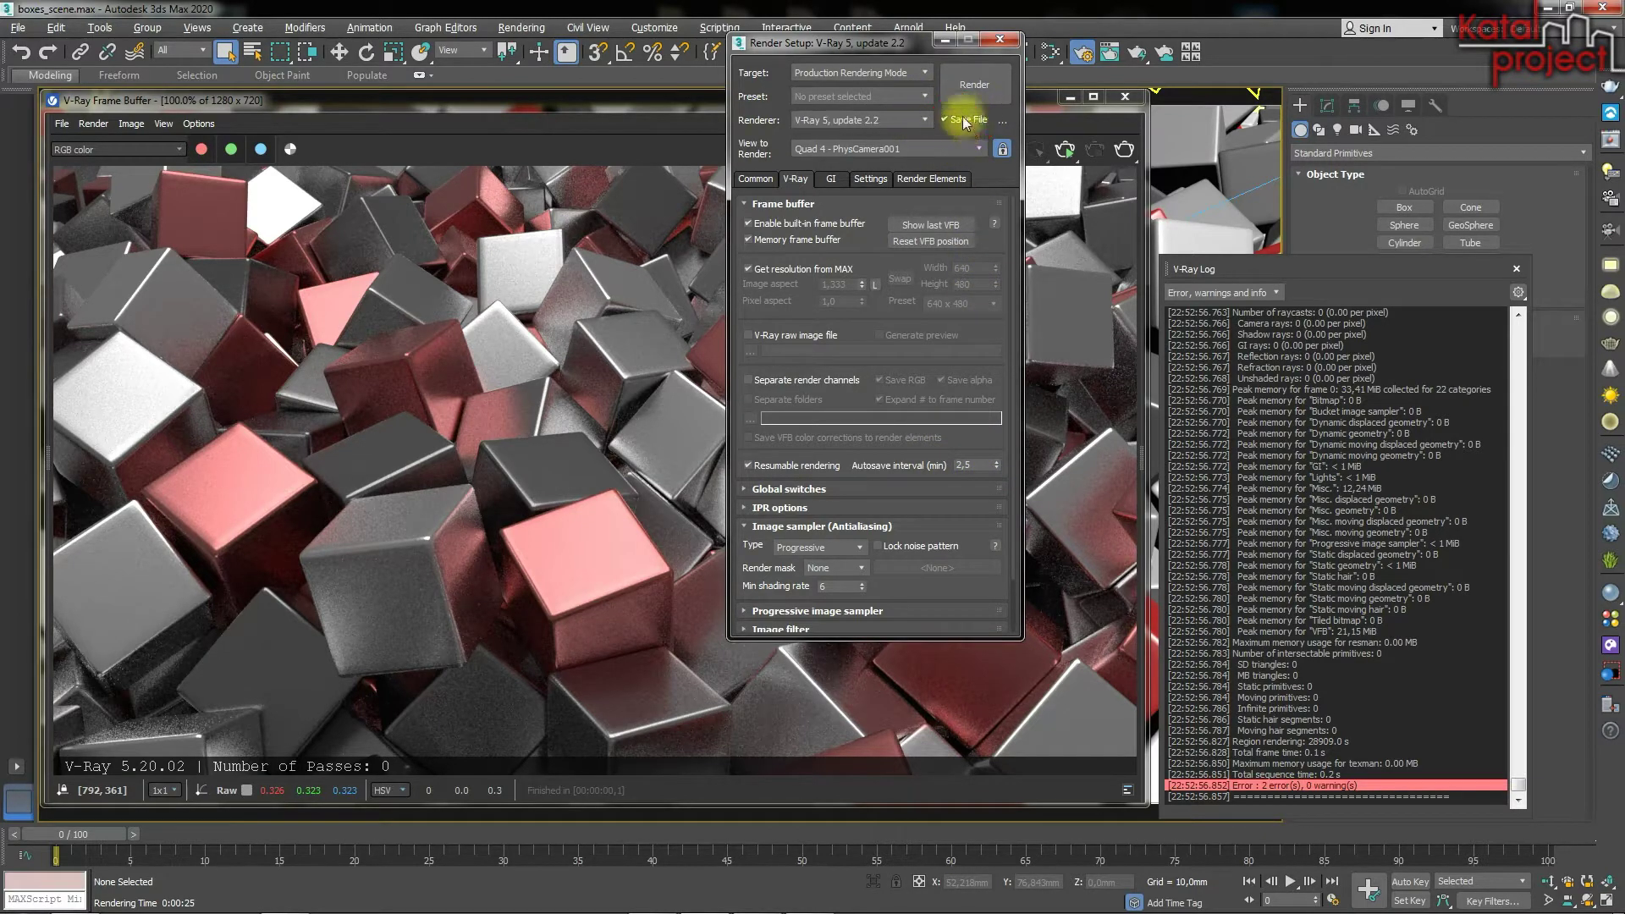
click(999, 92)
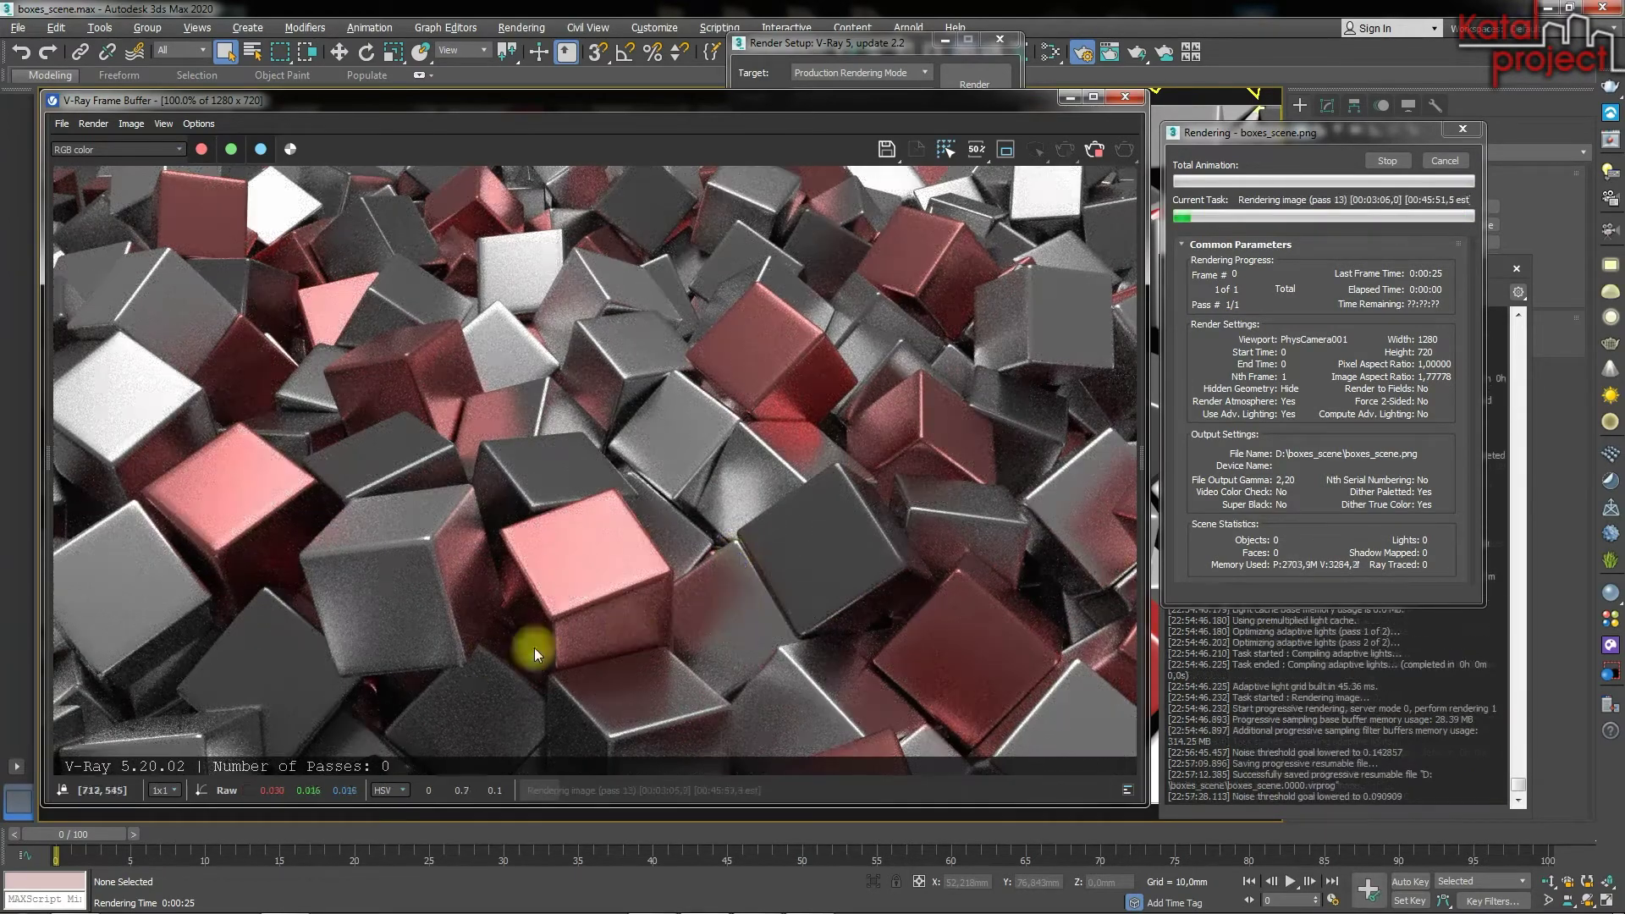
mouse_move(74, 897)
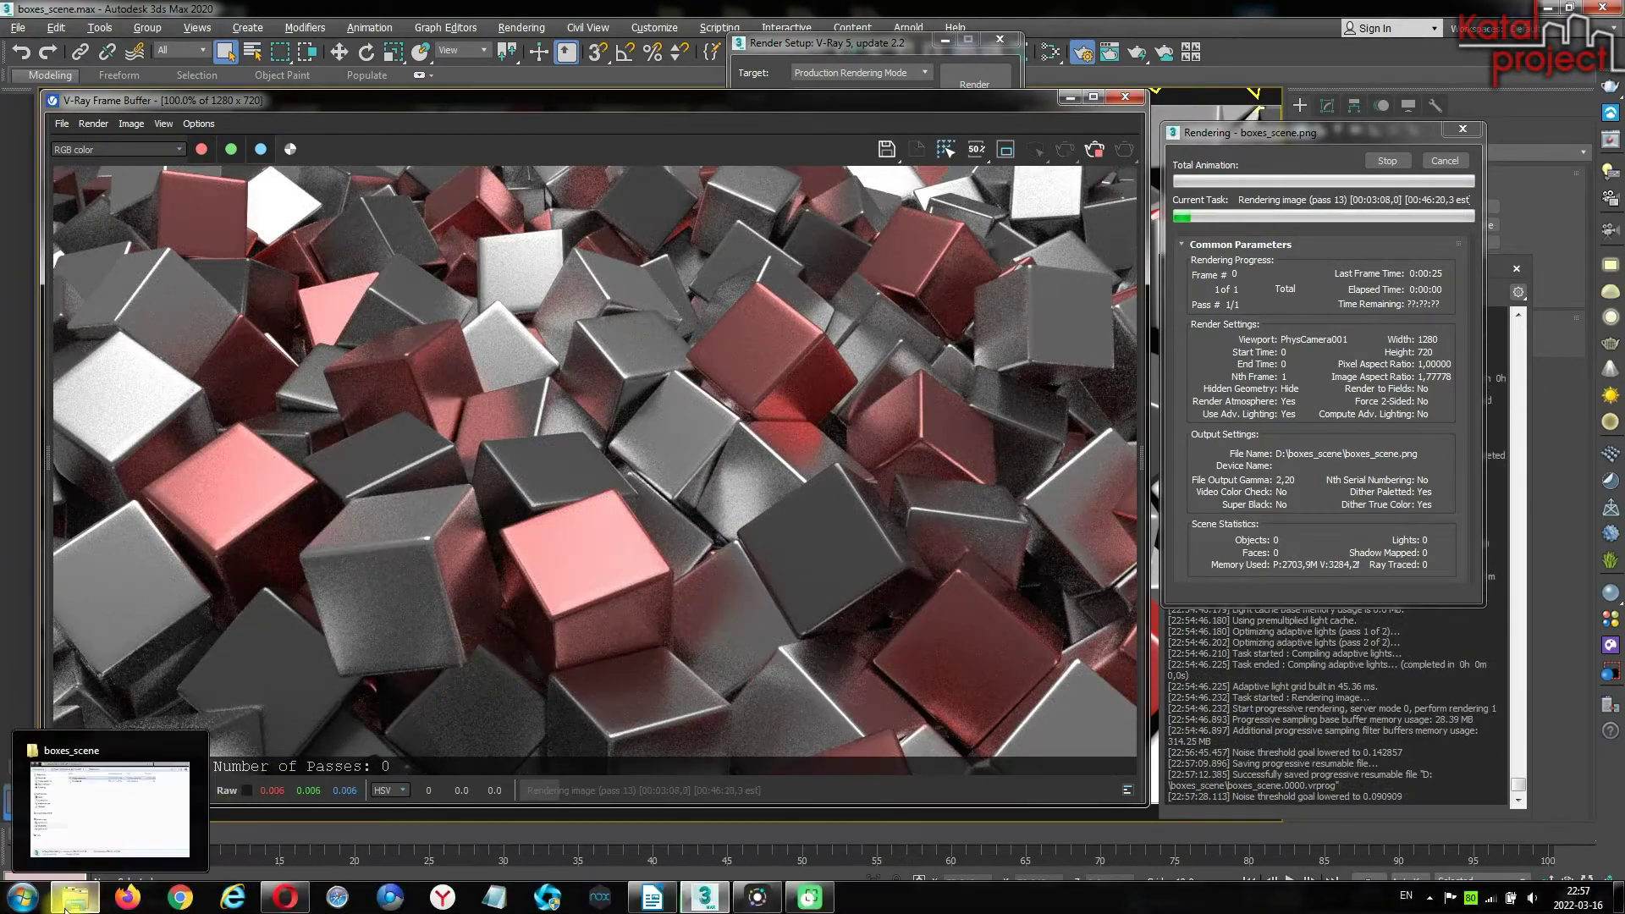
Step: Find boxes_scene.0000.vrprog in the boxes_scene folder window while the render keeps running
click(103, 834)
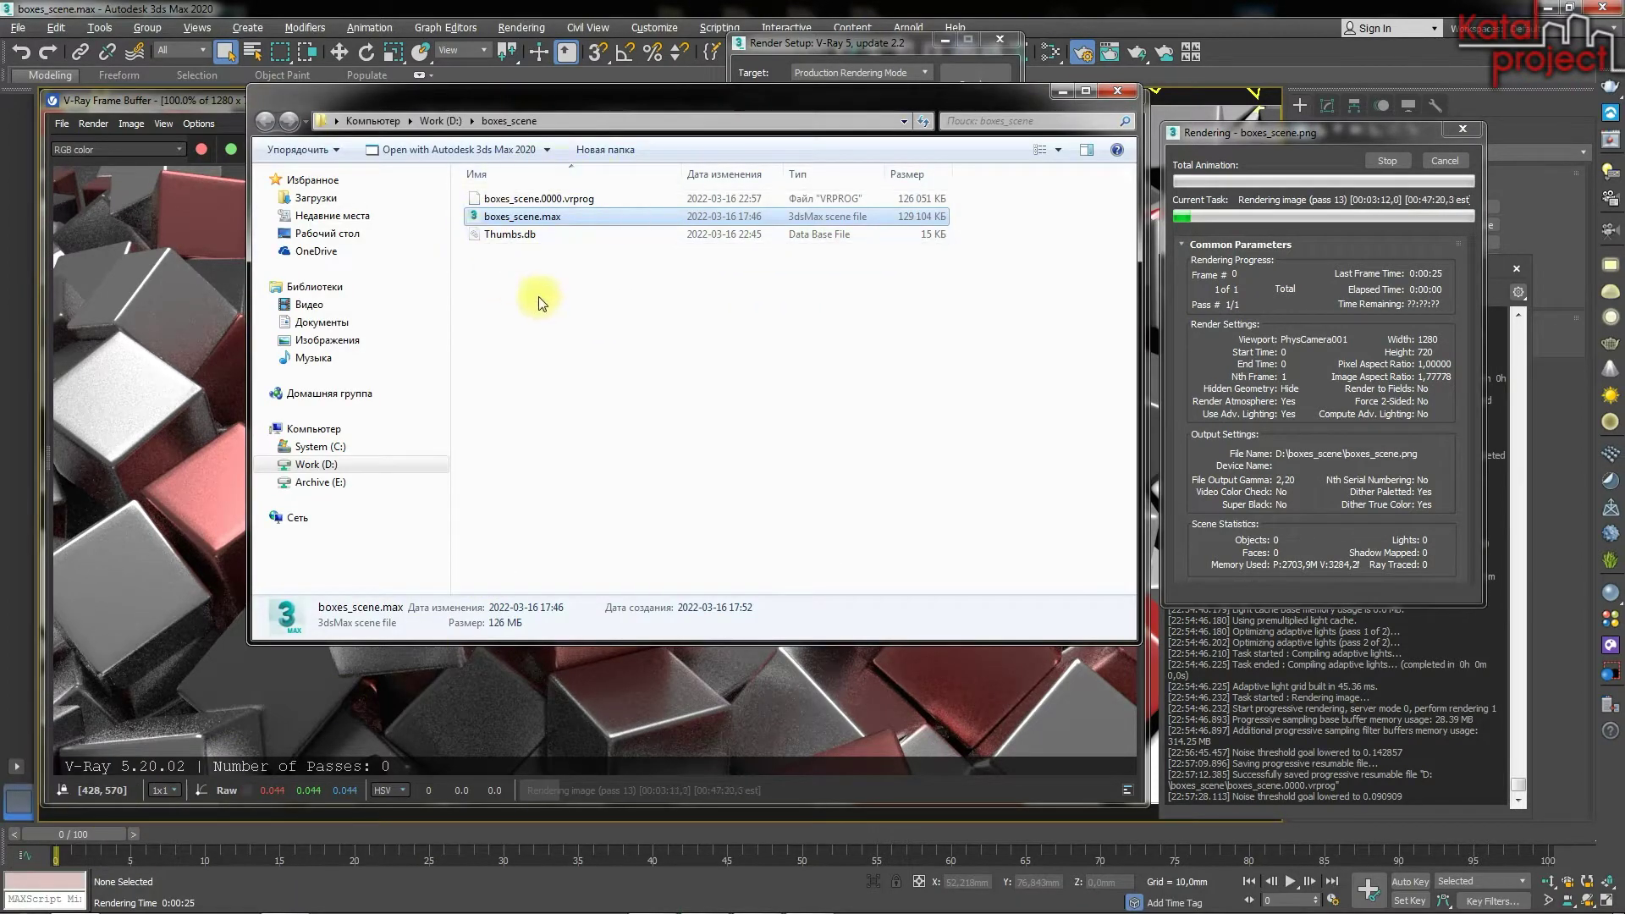
click(567, 200)
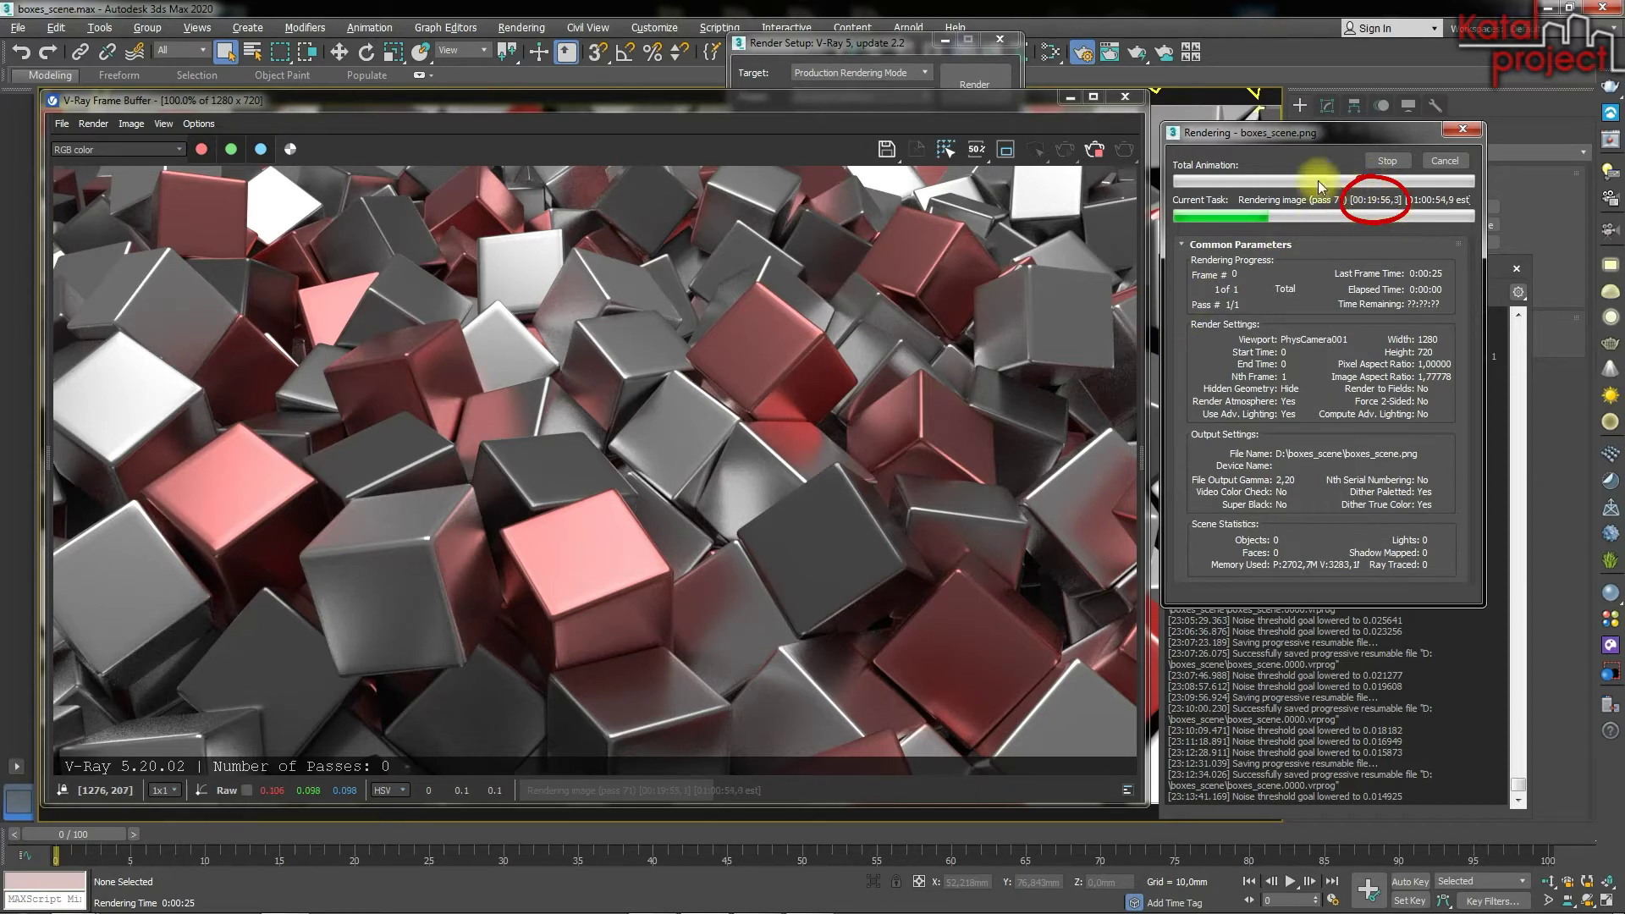
Step: Stop the V-Ray render and re-render, overwriting boxes_scene.png to resume from saved progress
click(1390, 162)
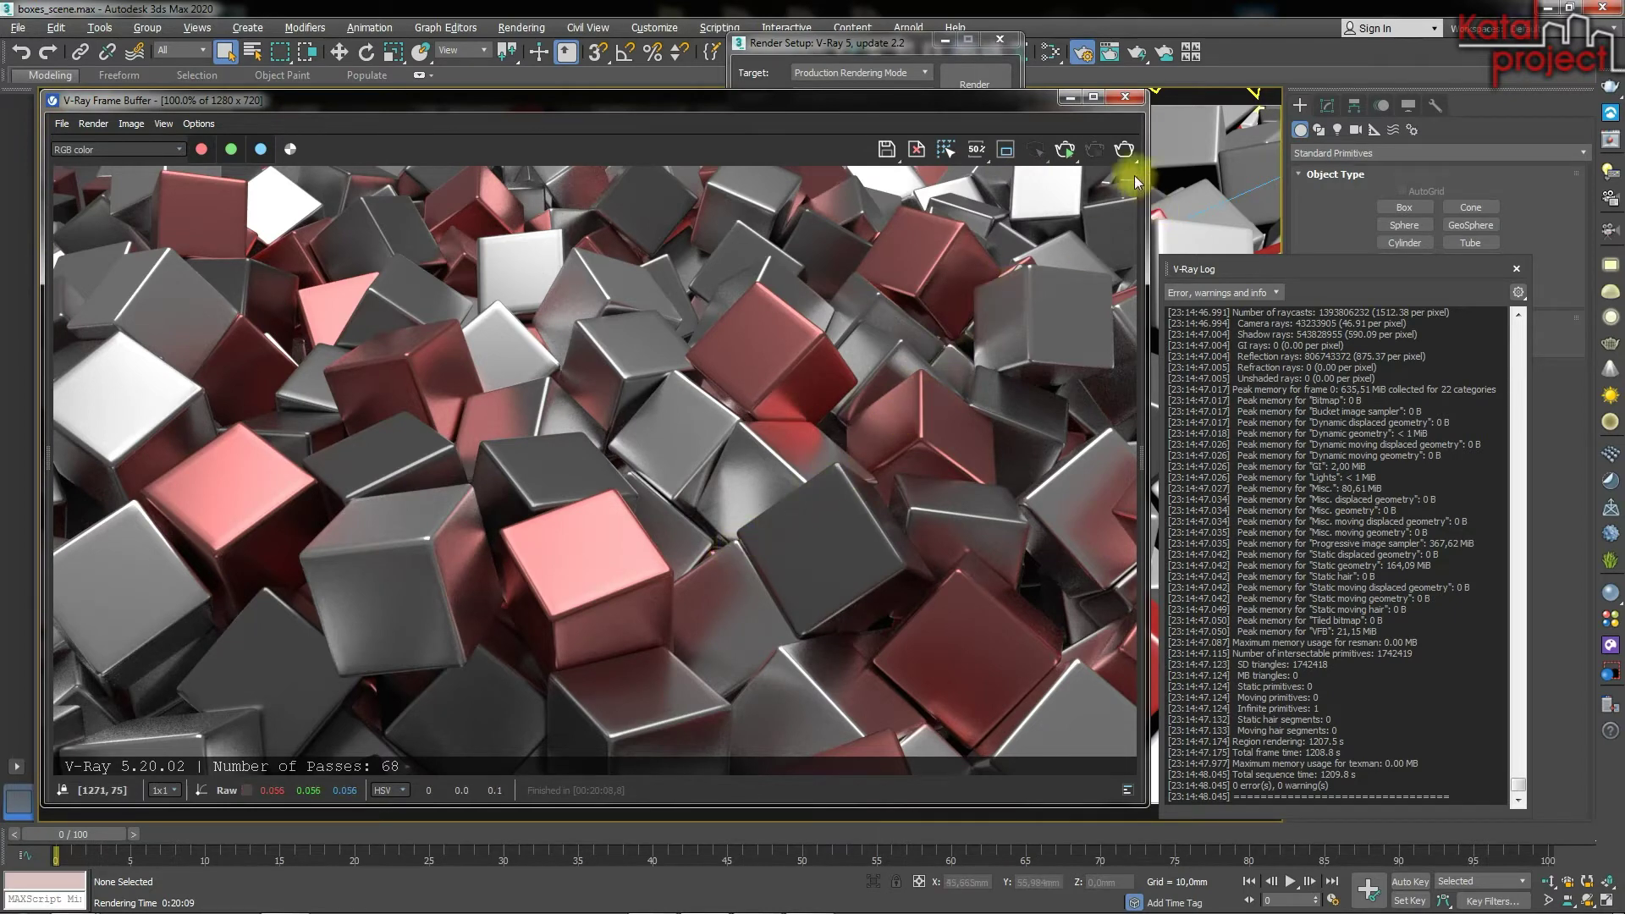
click(1124, 149)
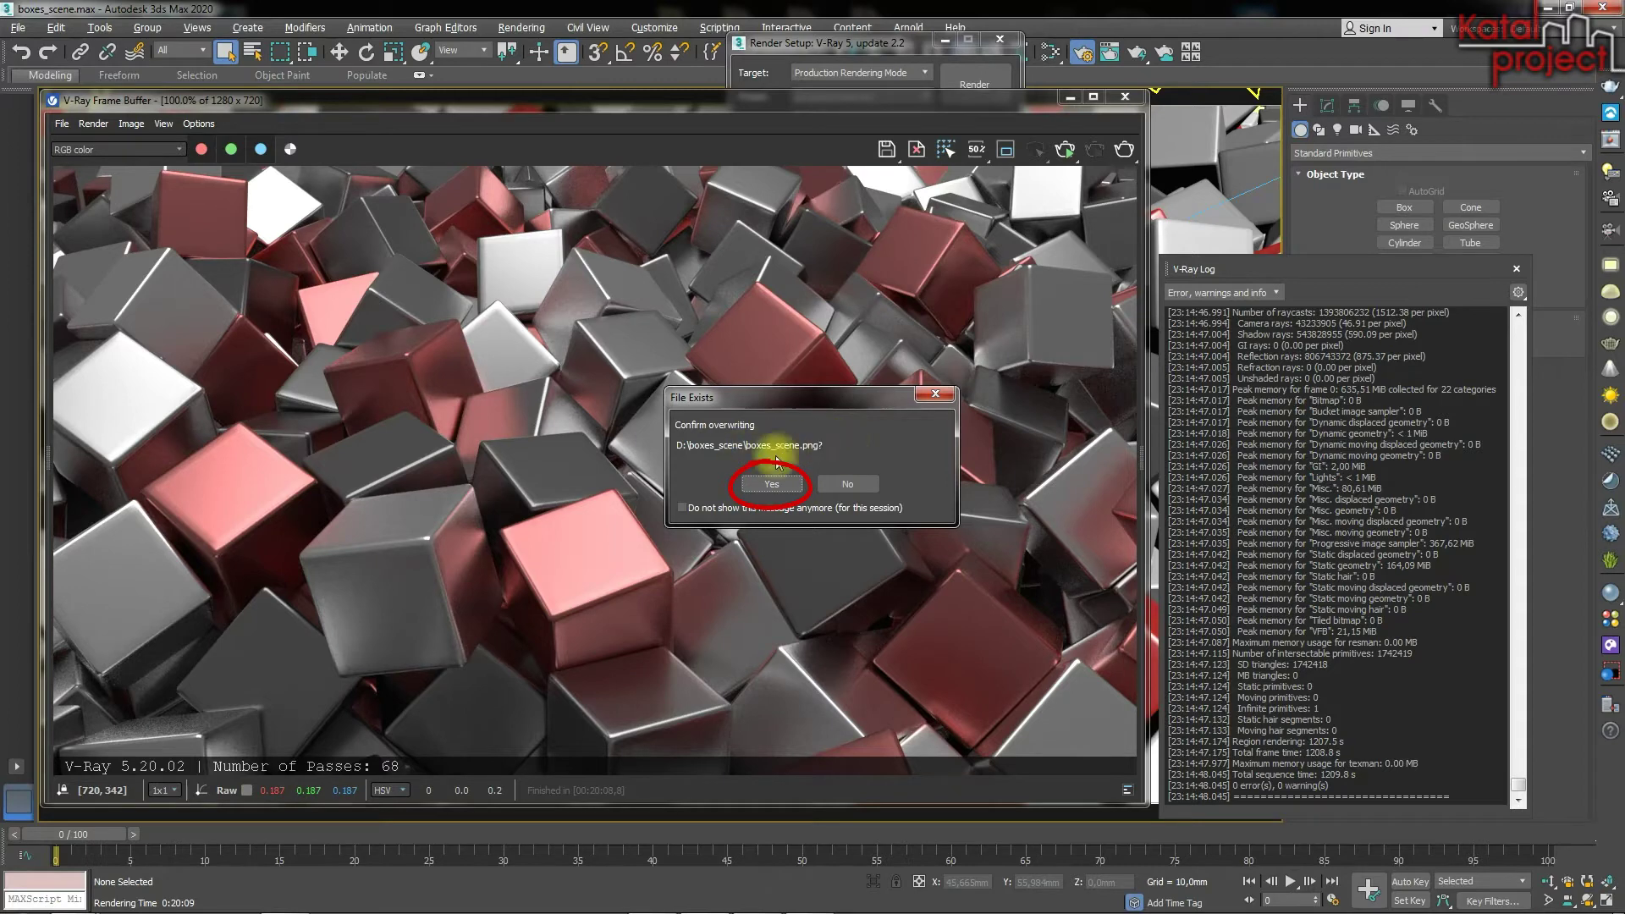
click(772, 484)
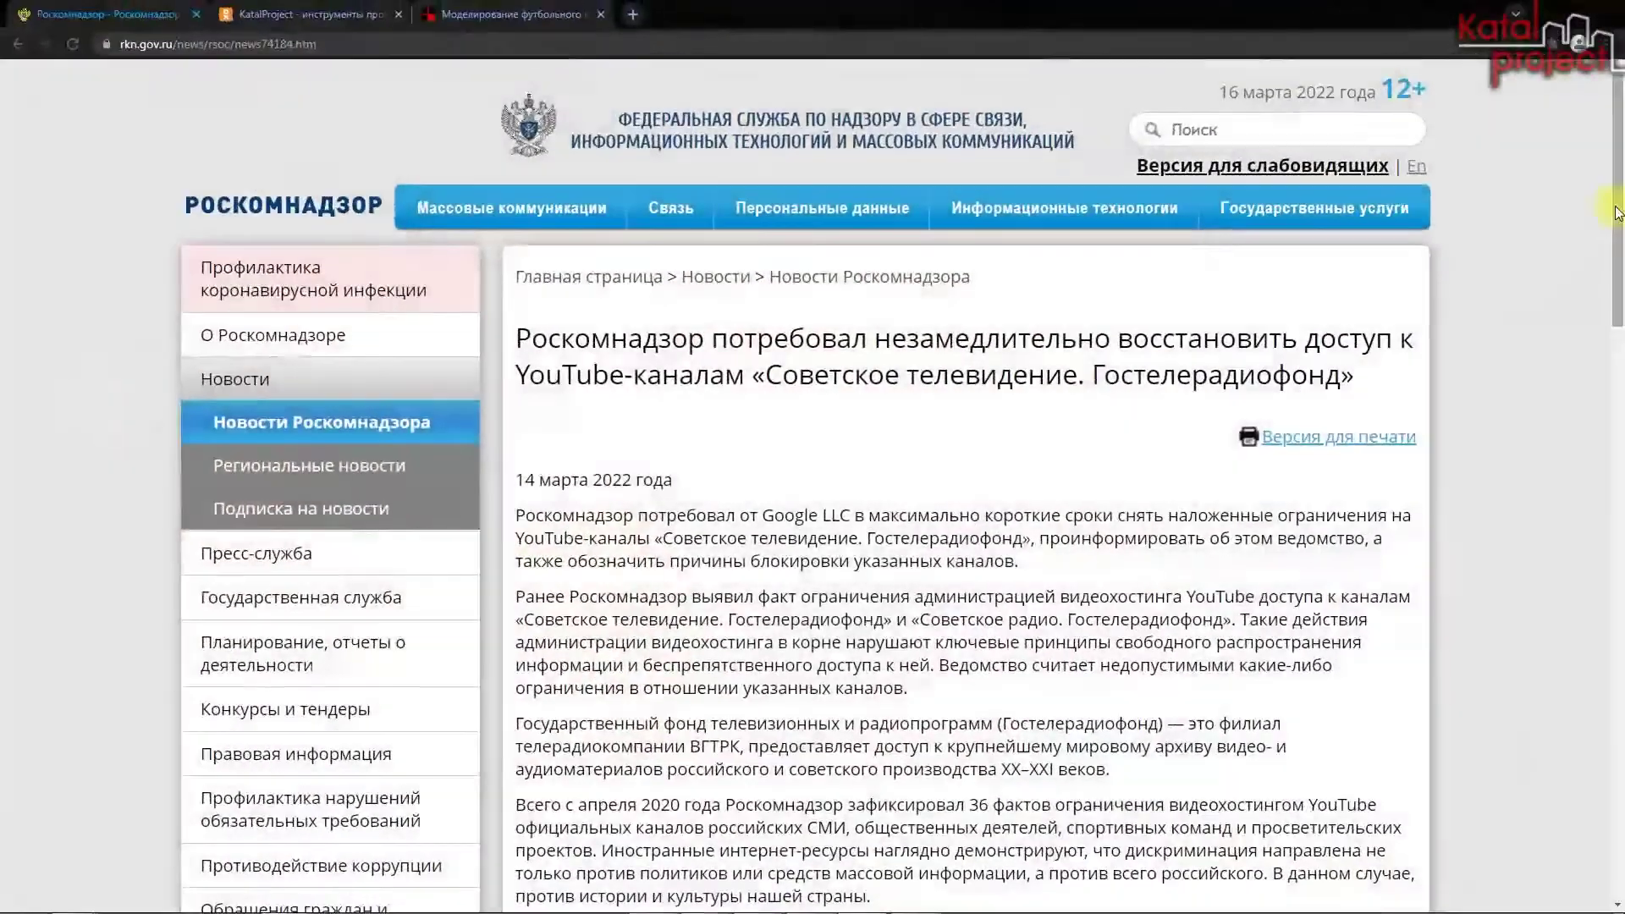
Step: Scroll down the Roskomnadzor article and select the paragraph about the restricted Soviet television channels
scroll(1616, 208, down, 1)
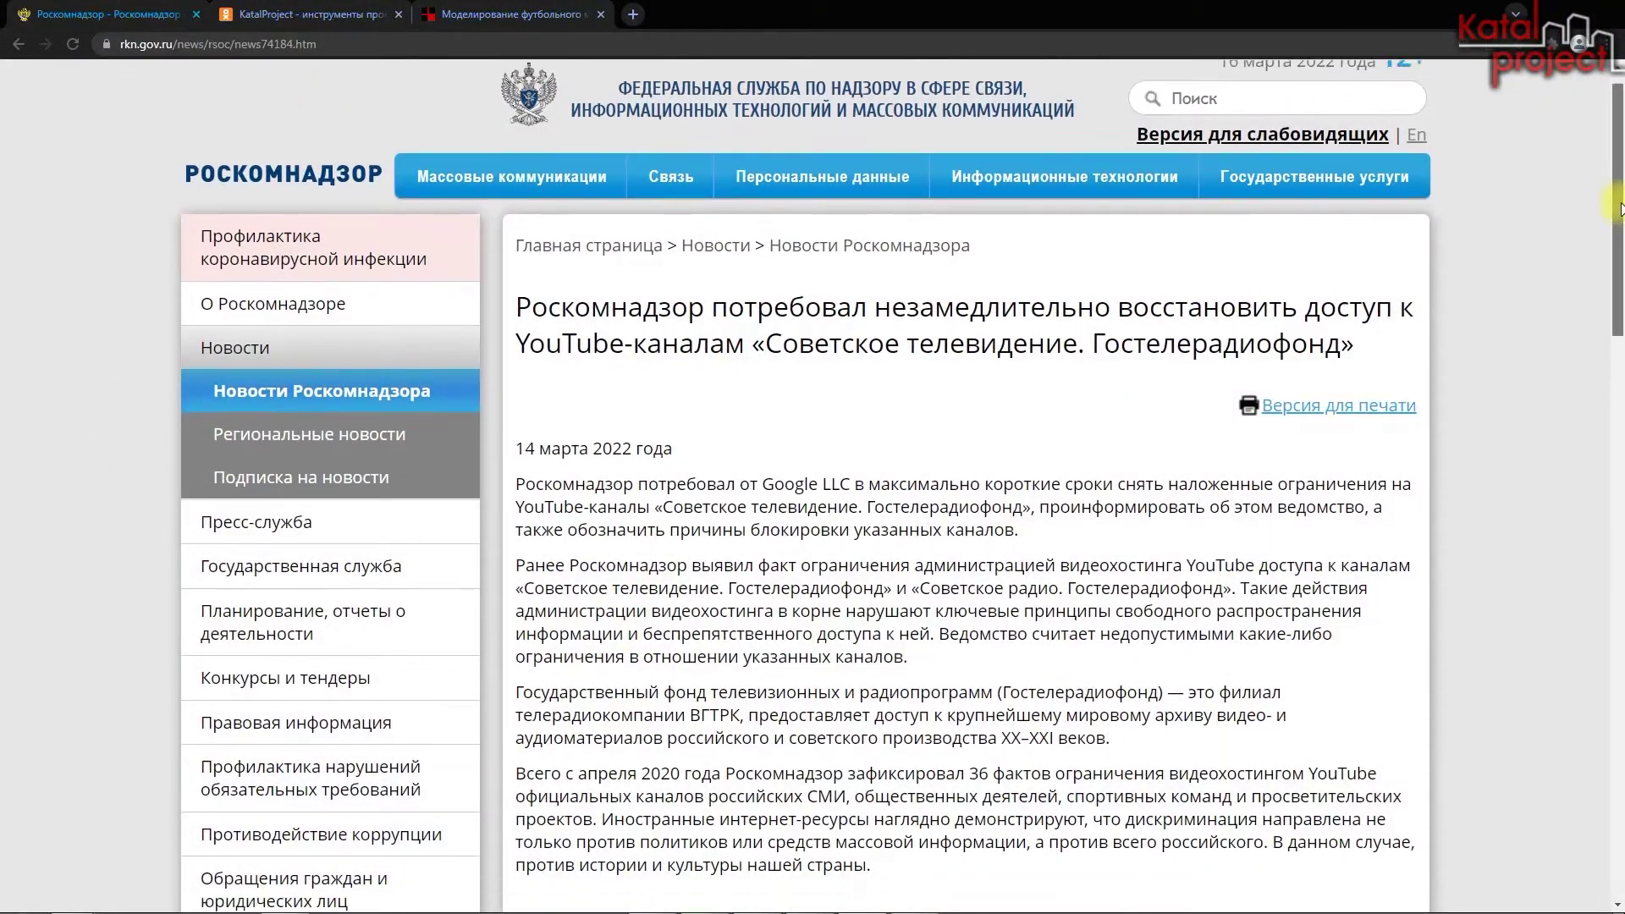
scroll(952, 415, down, 1)
scroll(952, 414, down, 1)
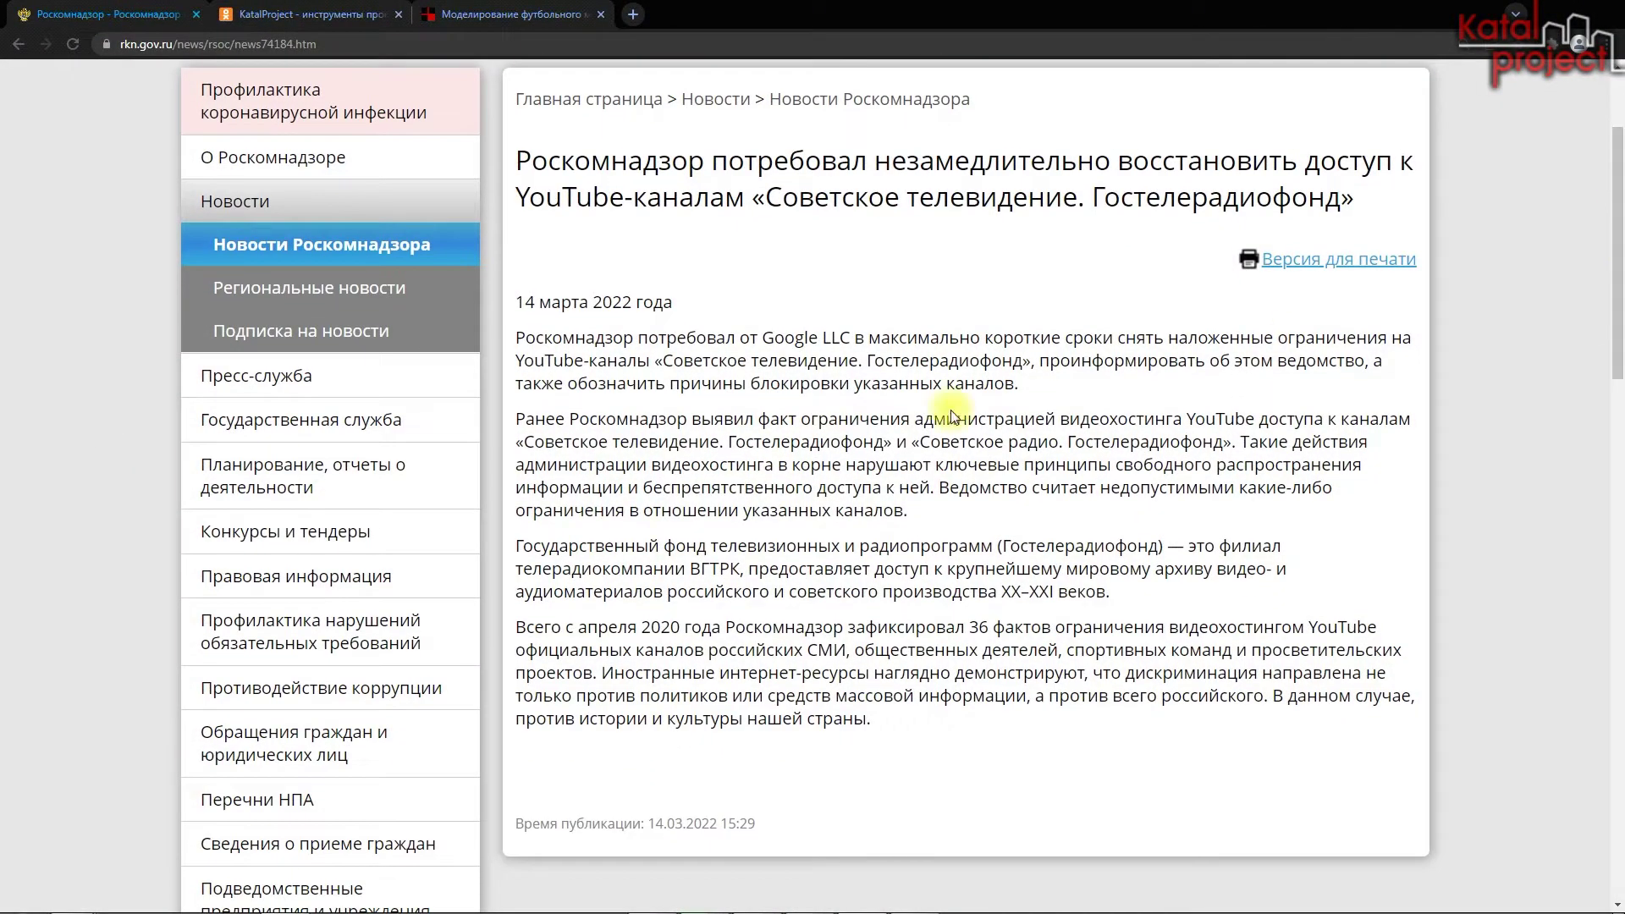
drag(518, 415, 910, 511)
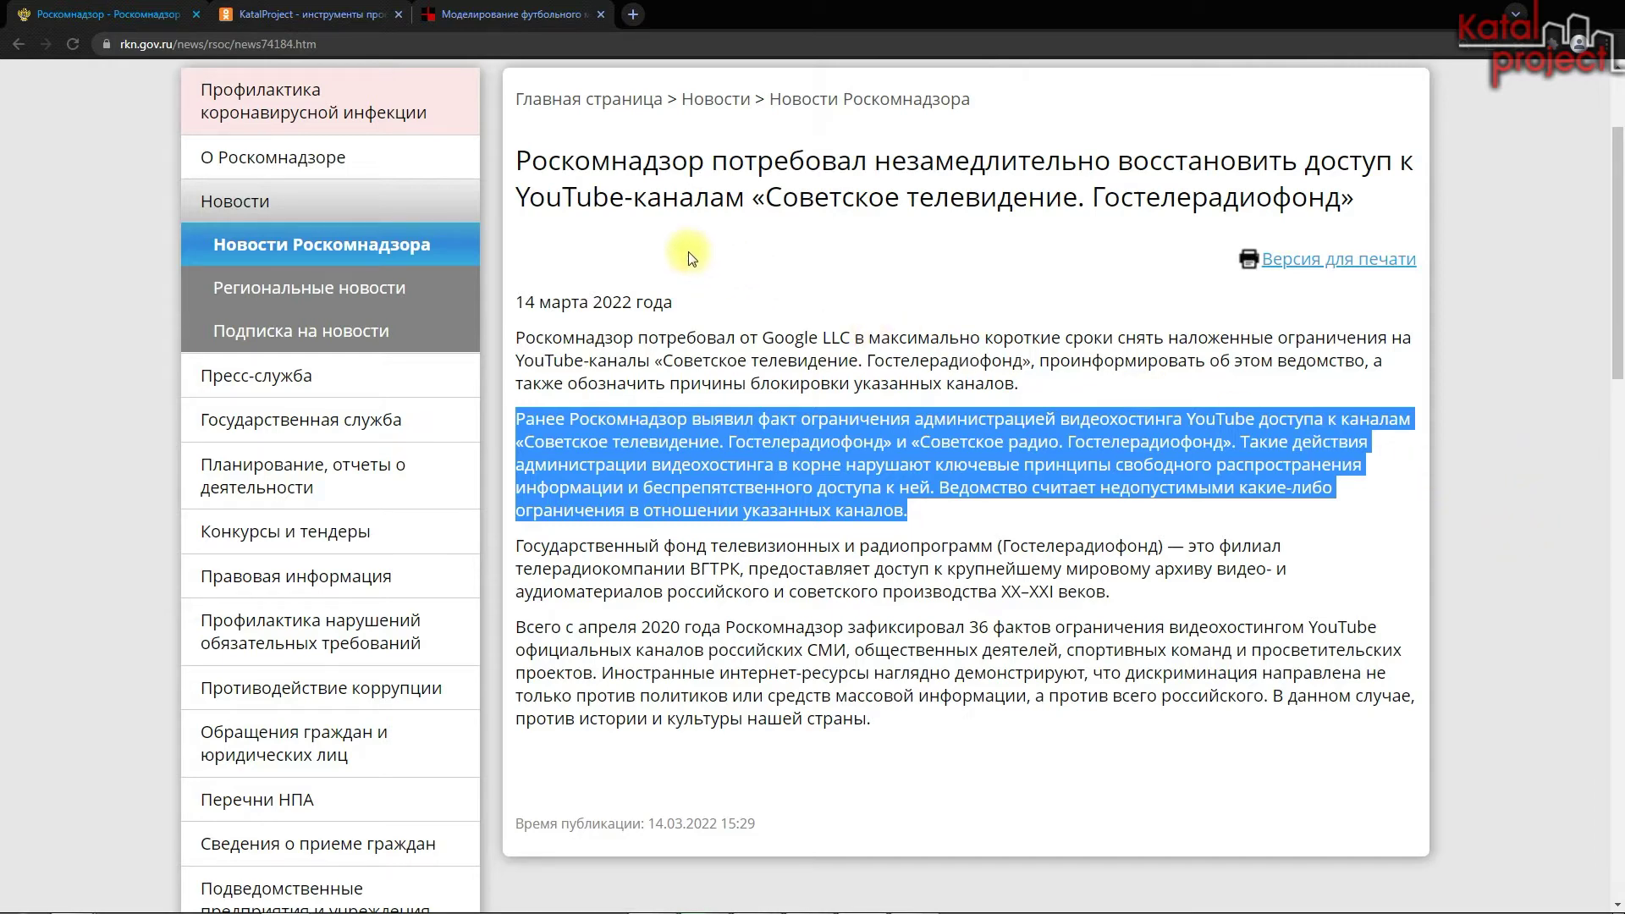
Step: Browse the KatalProject group's Видео lessons on ok.ru, then switch to the football-modelling lesson page
click(323, 20)
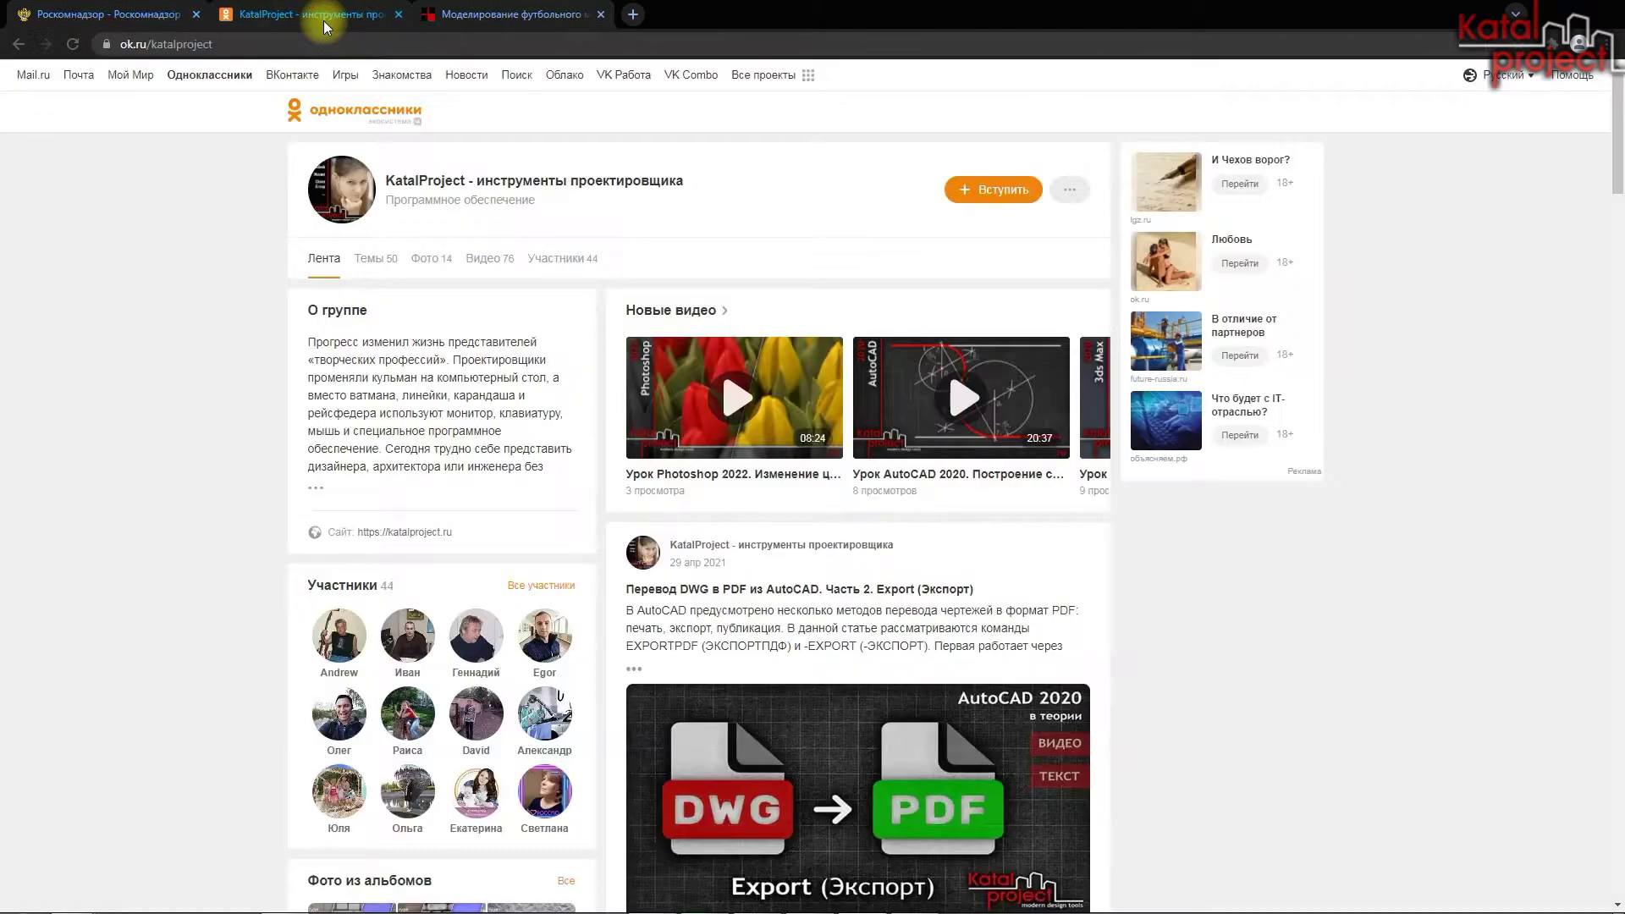
click(491, 259)
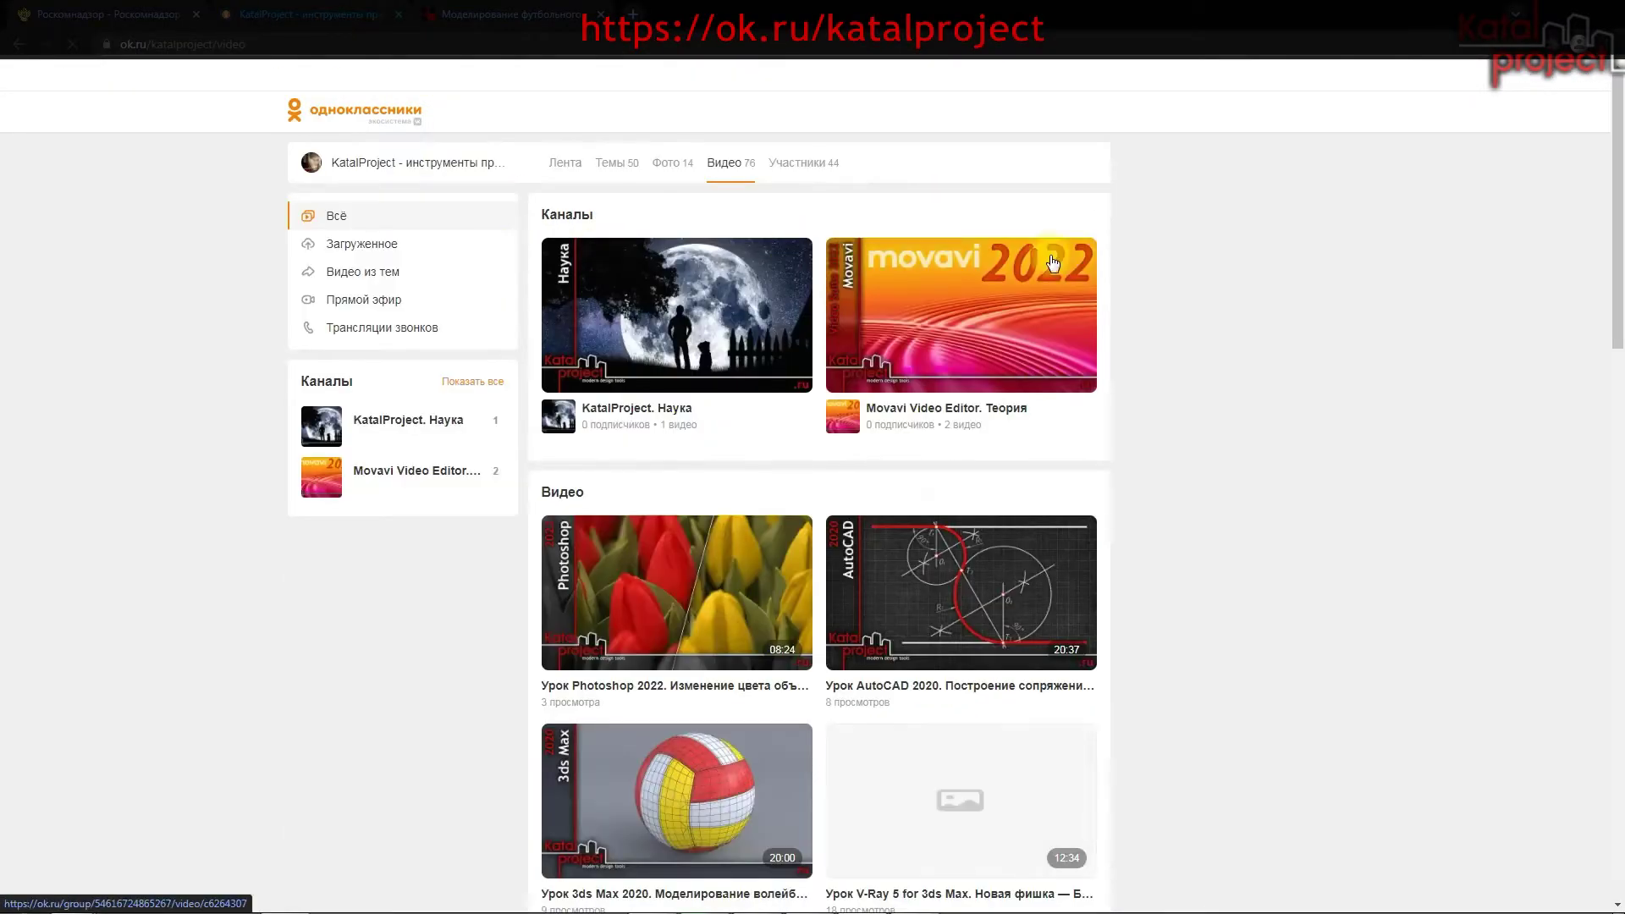
drag(1615, 191, 1618, 730)
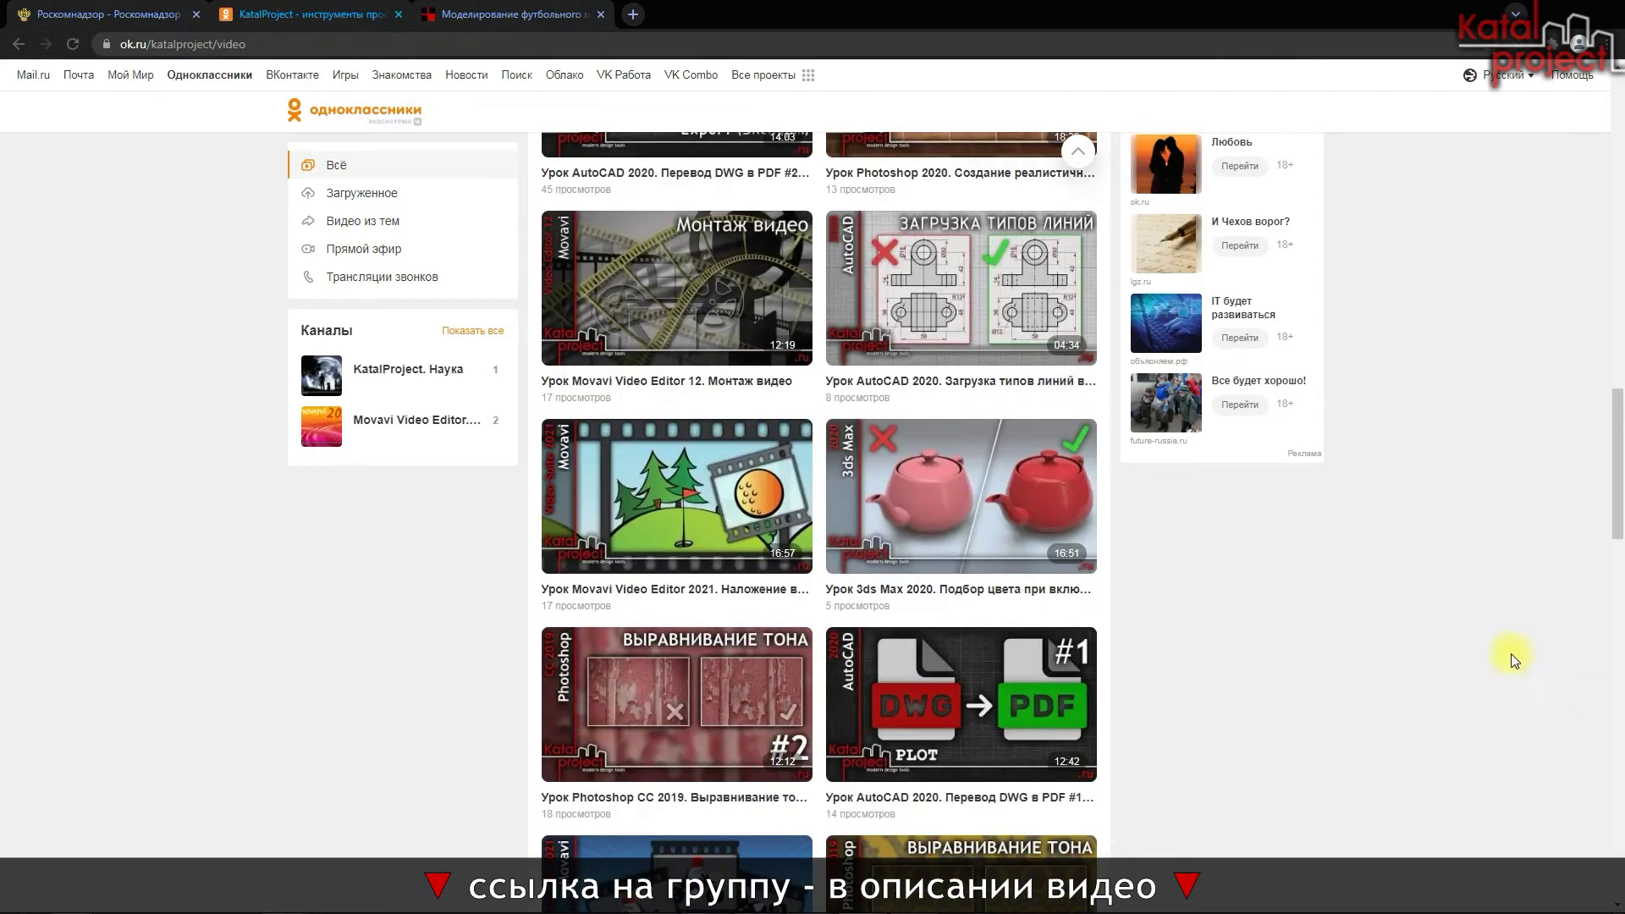
click(499, 21)
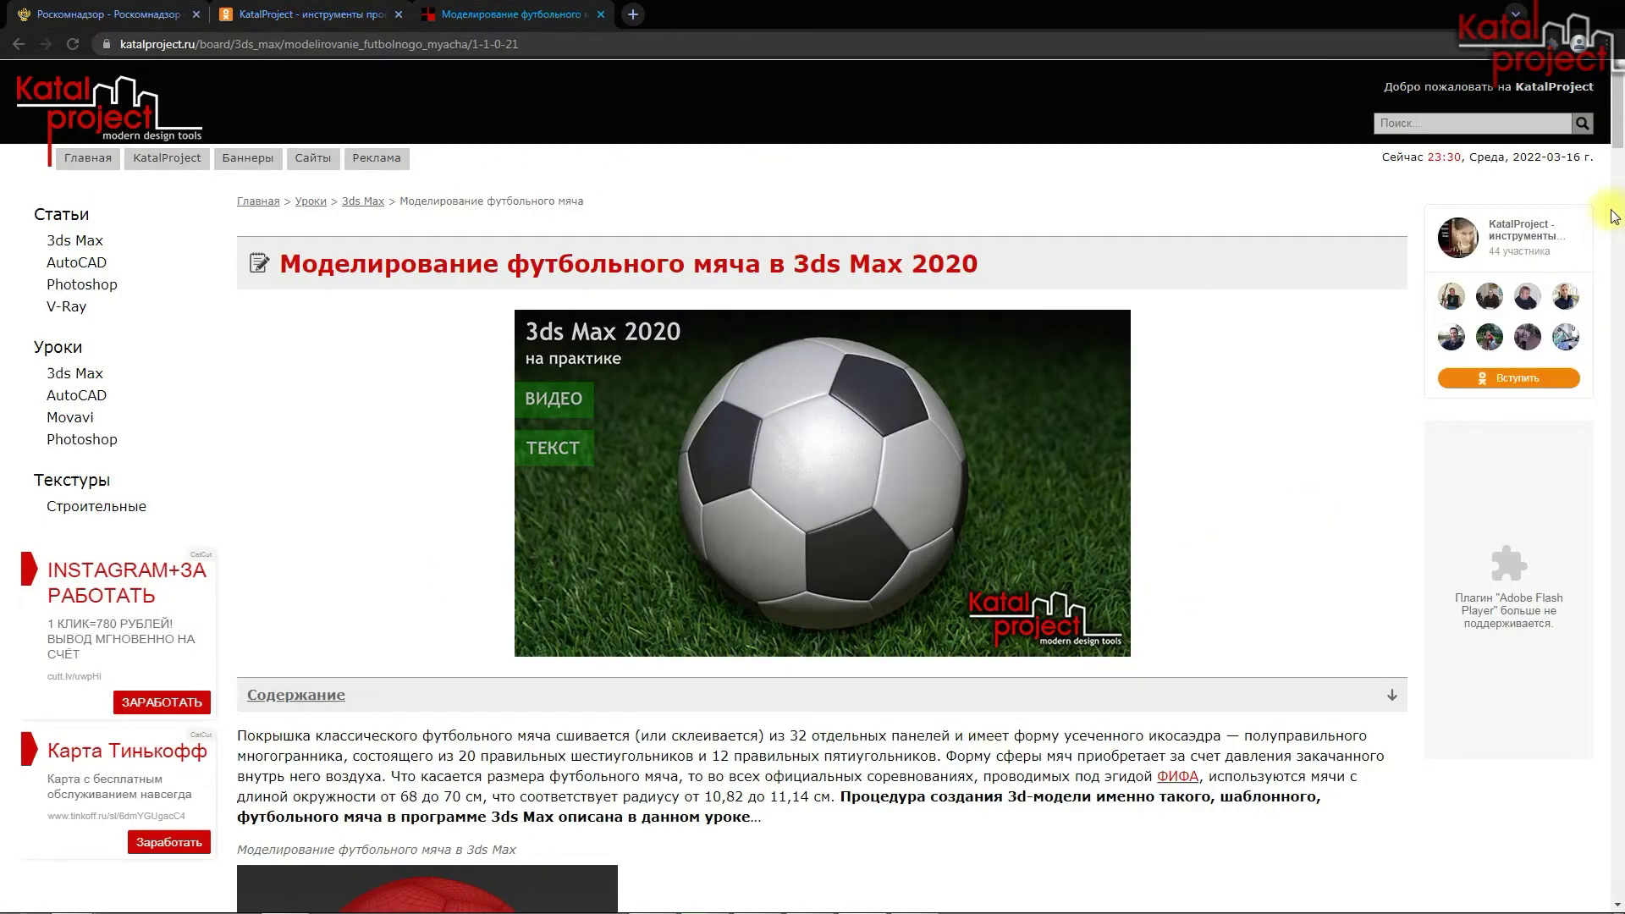
Step: Scroll the football ball lesson to its footer, return to the top, and minimize the browser
drag(1613, 216, 1617, 814)
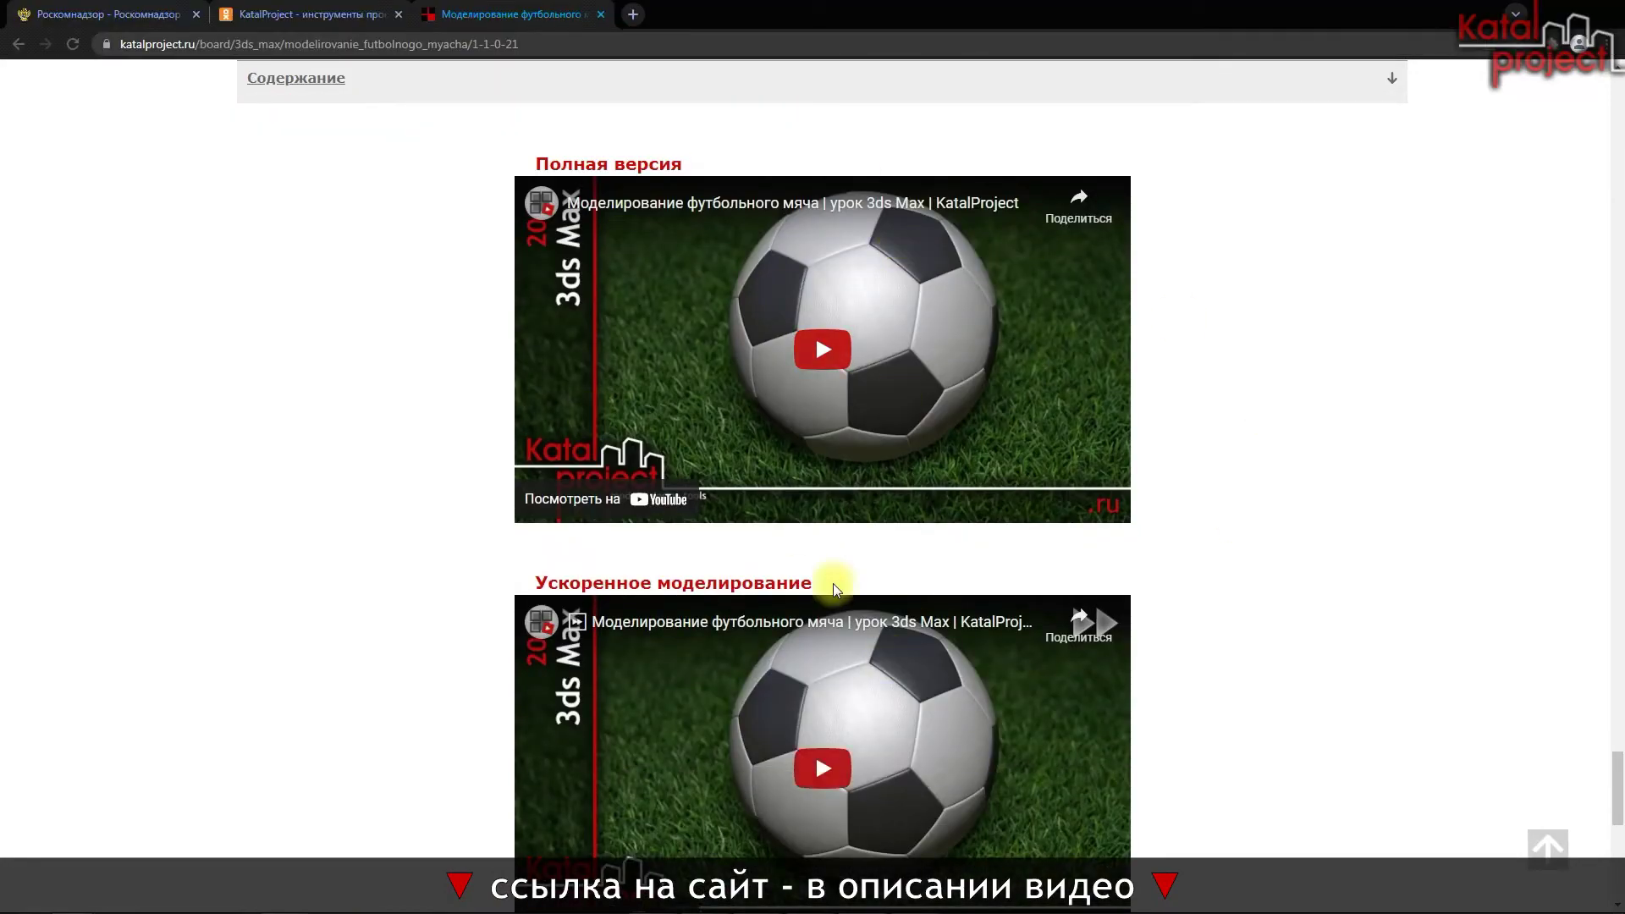
drag(1616, 787, 1611, 855)
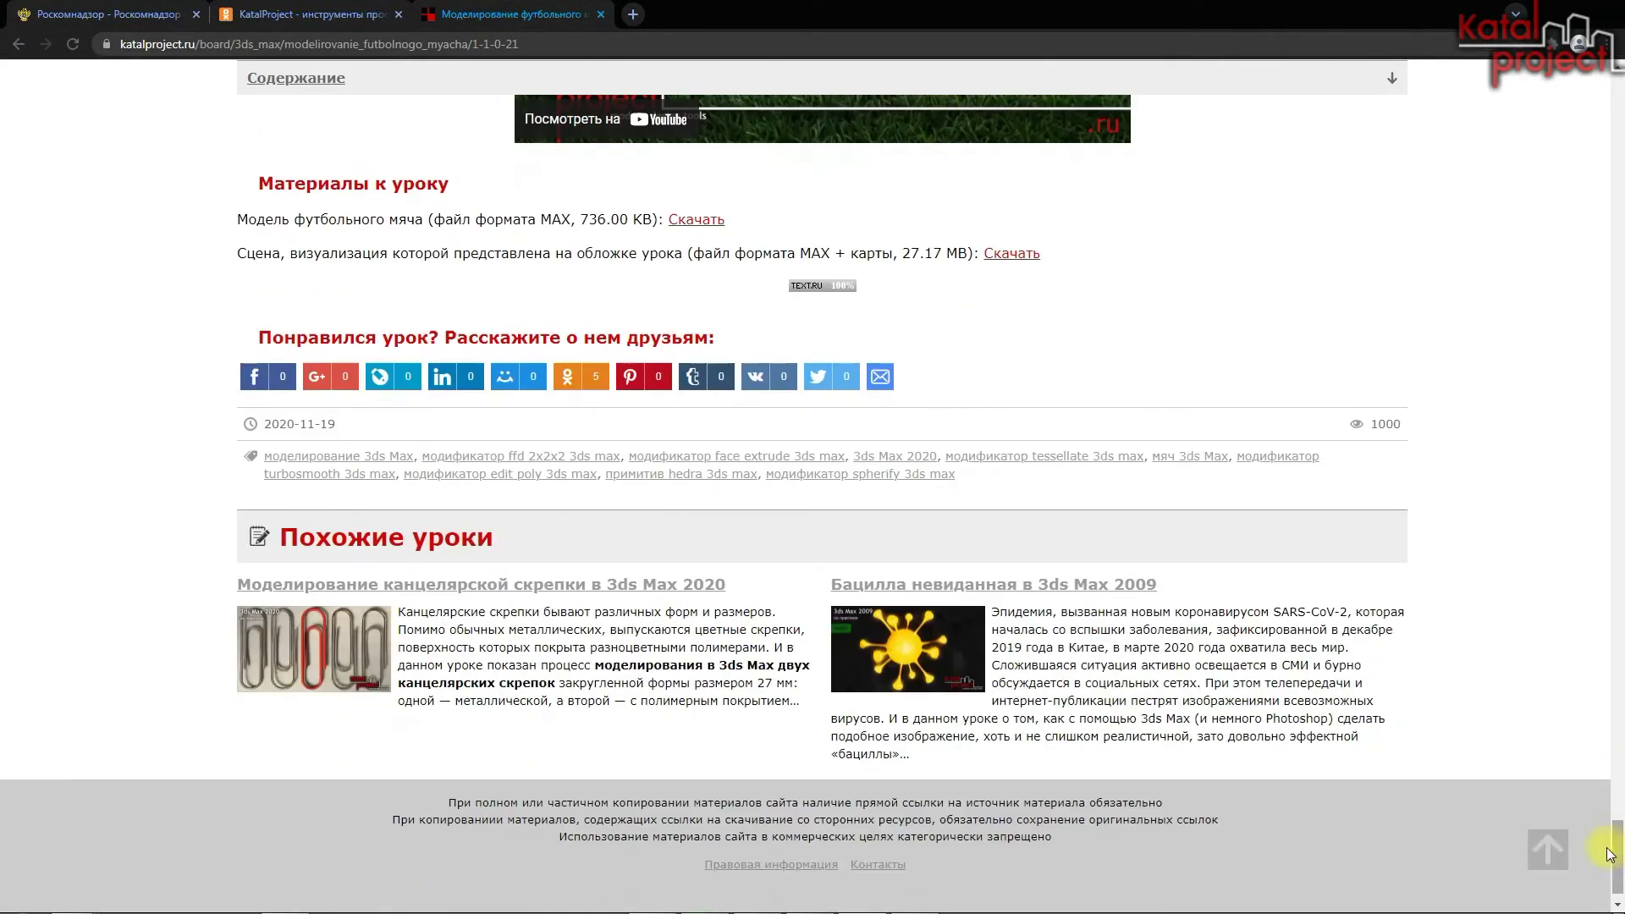
click(1548, 849)
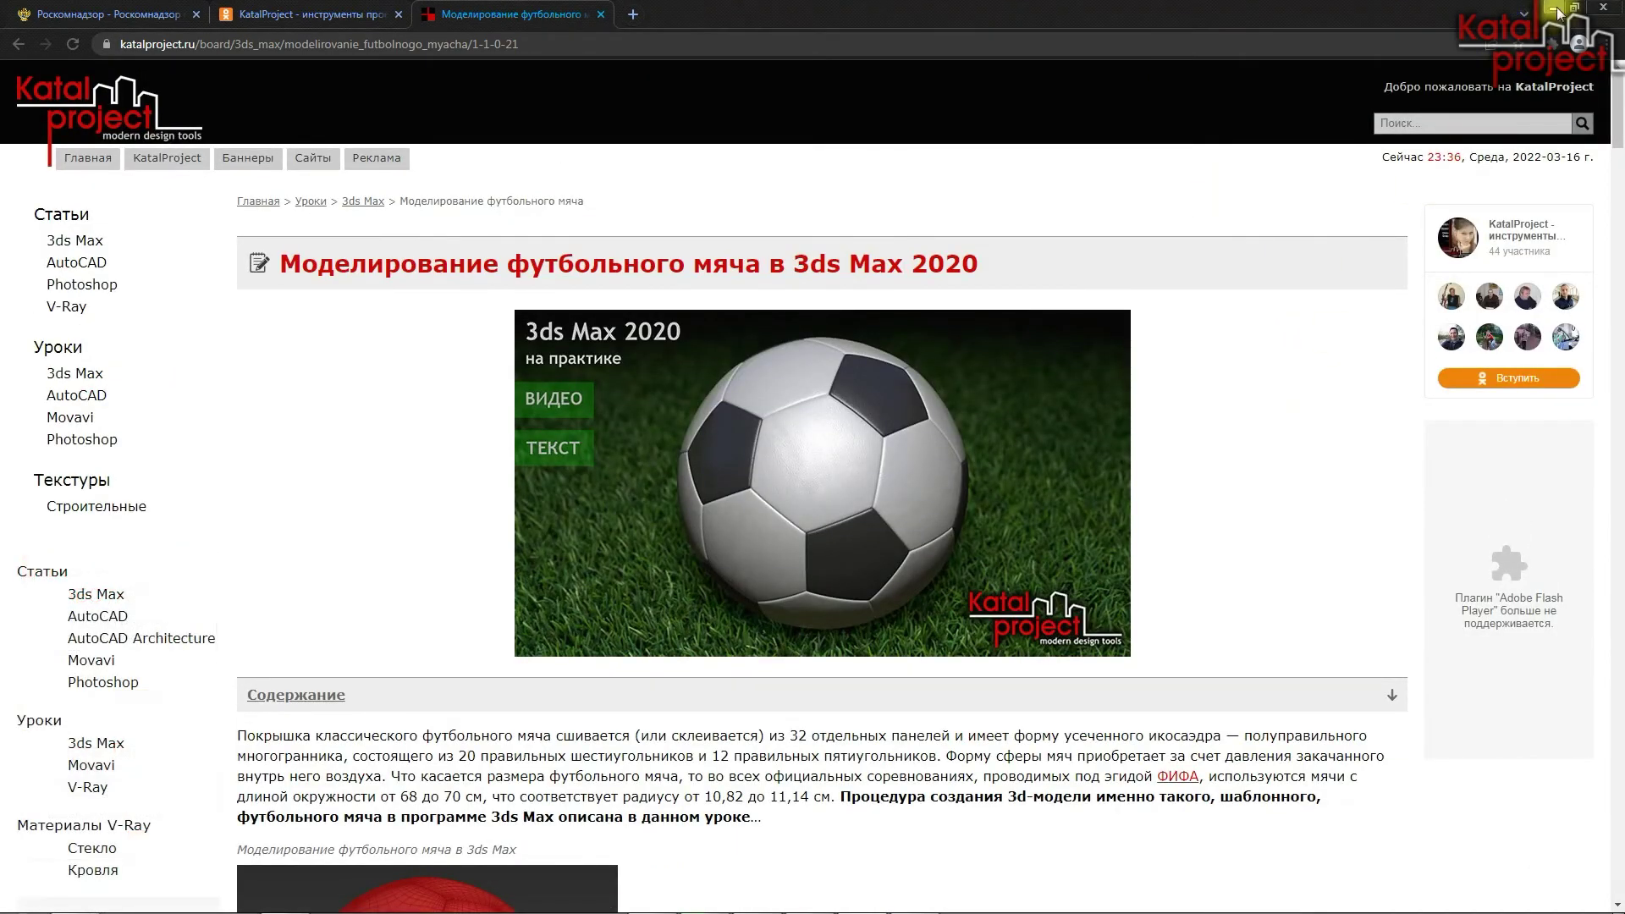
click(1557, 10)
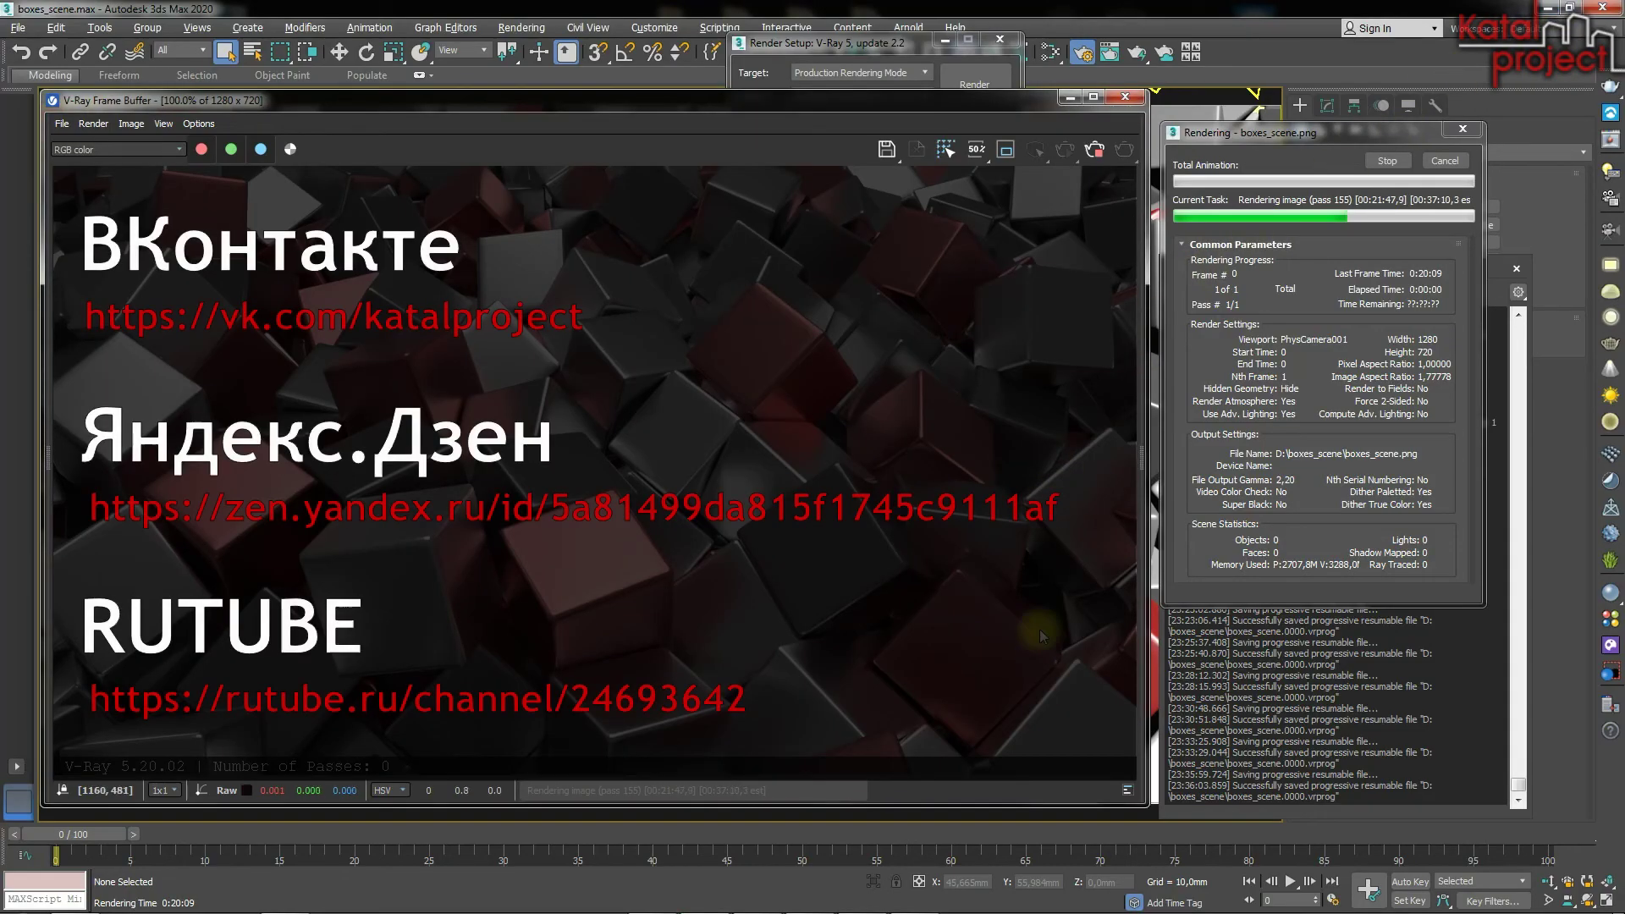